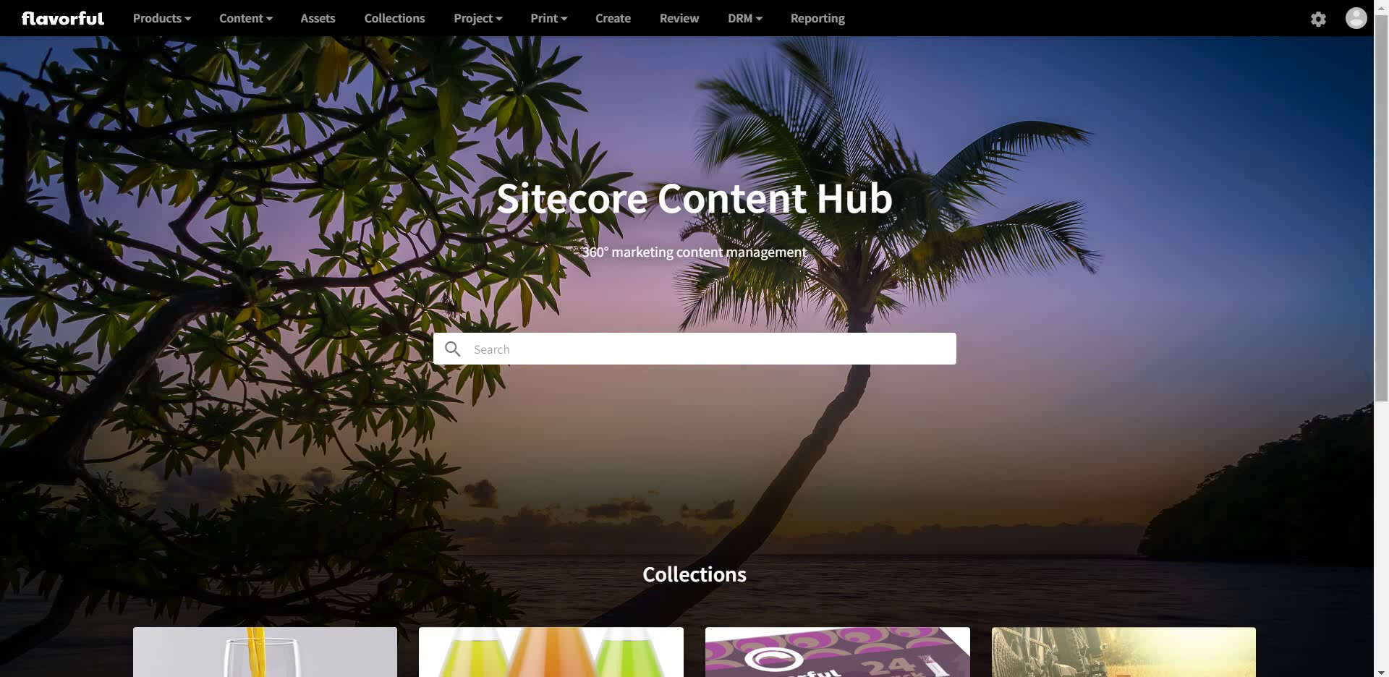
Find and open the Scripts page in the management area
{"action": "left_click", "coordinate": [1317, 19]}
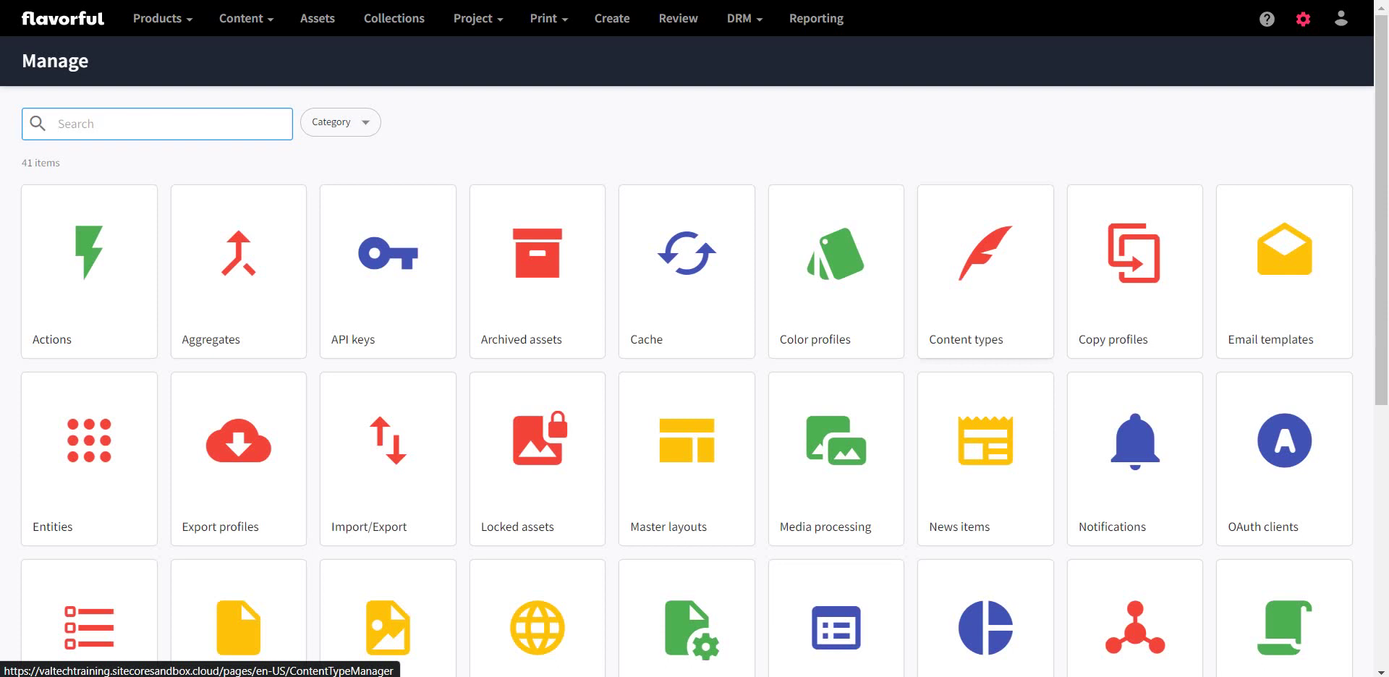
{"action": "key", "text": "ctrl+f"}
{"action": "type", "text": "script"}
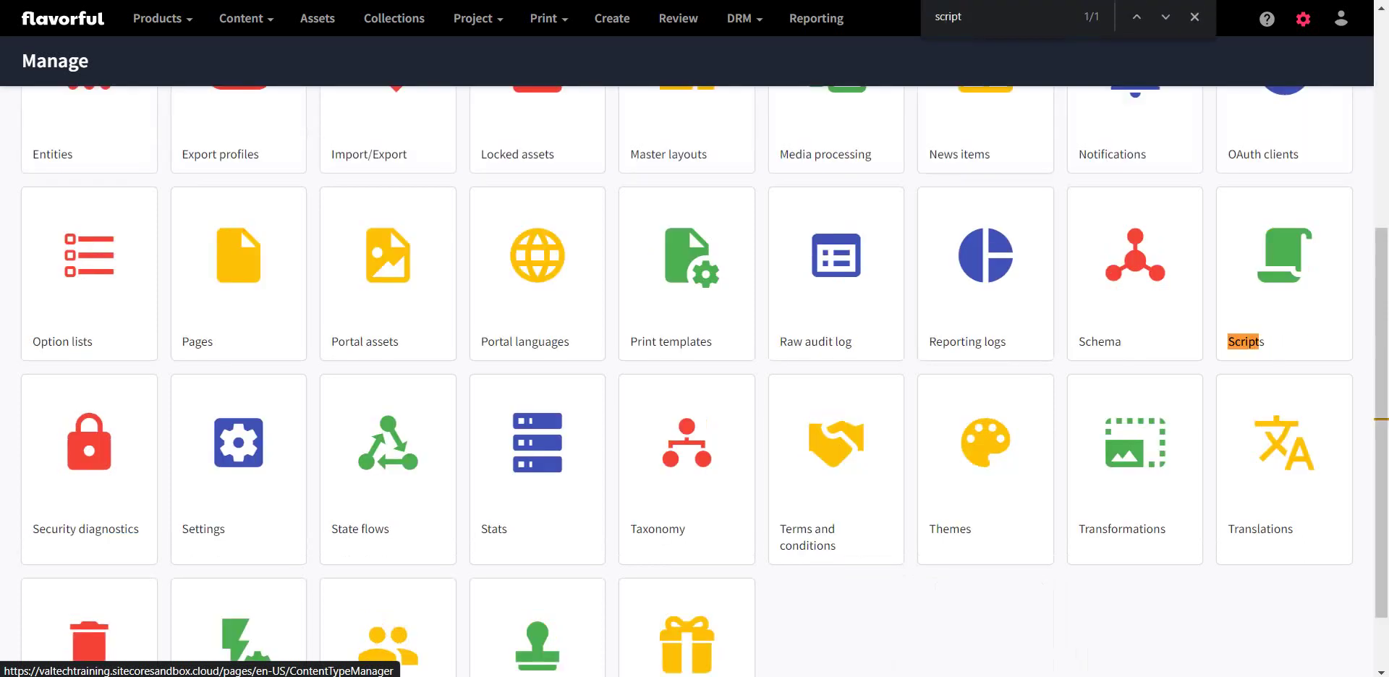
{"action": "left_click", "coordinate": [1284, 275]}
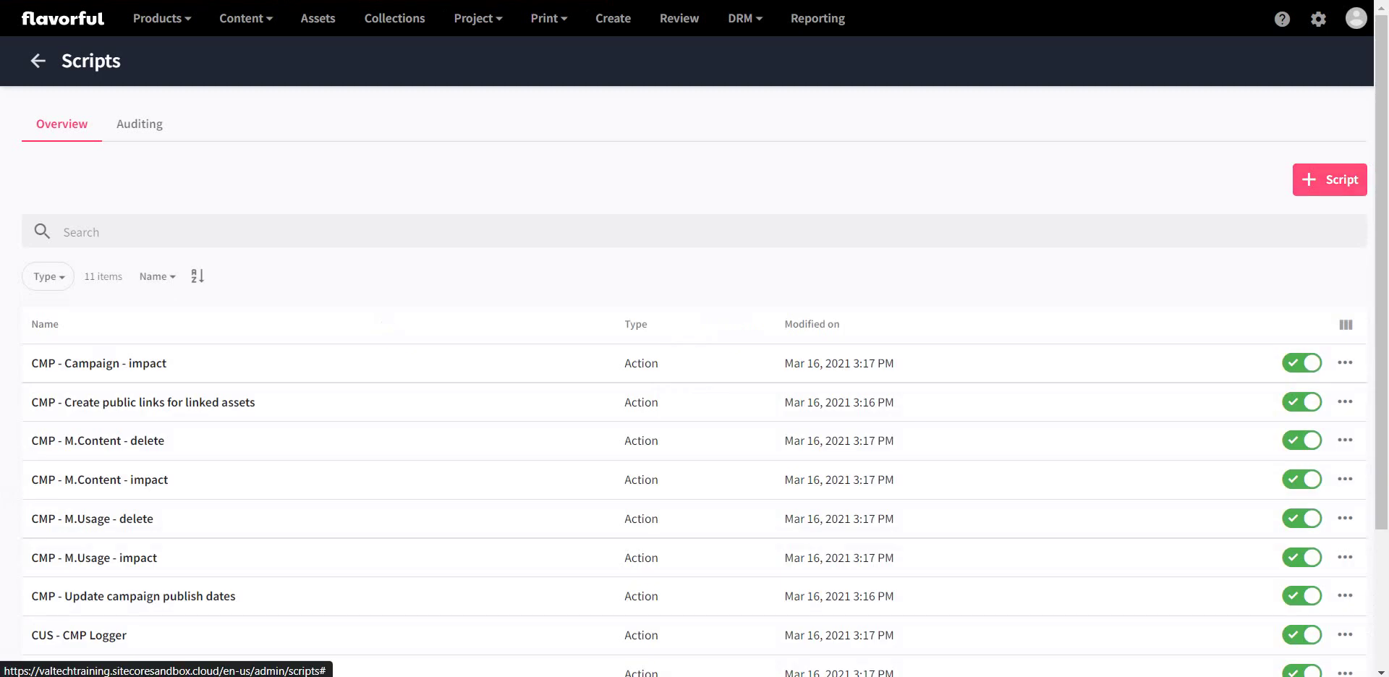
Start a new script and name it "Sample Script"
{"action": "left_click", "coordinate": [1329, 179]}
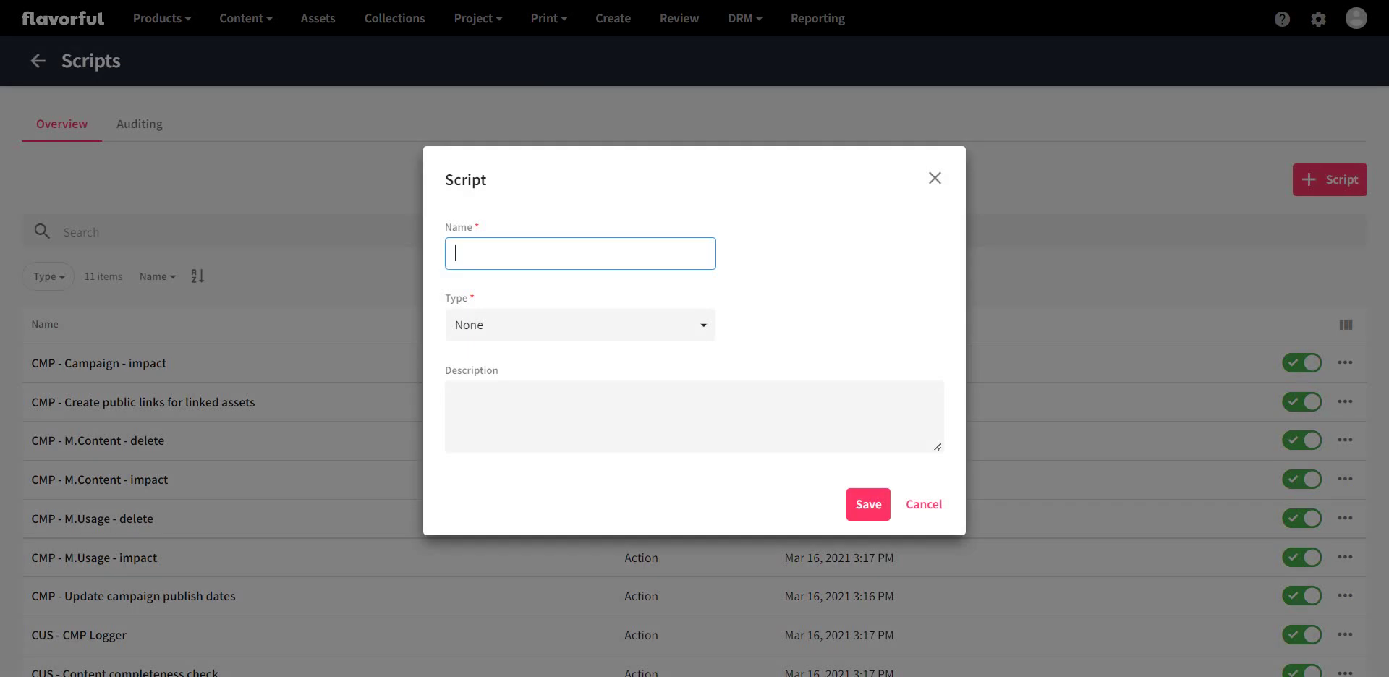
{"action": "type", "text": "Sample Script"}
{"action": "key", "text": "ctrl+a"}
{"action": "key", "text": "Tab"}
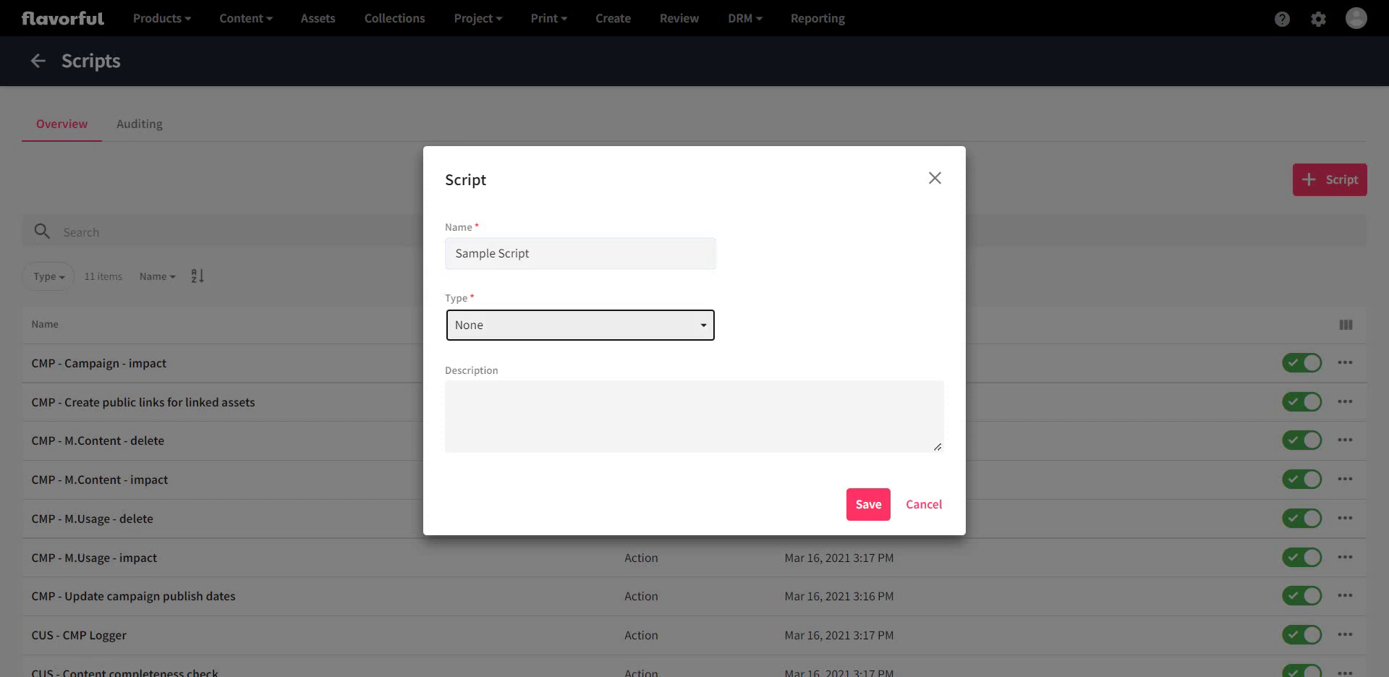
Look through the available script types, from Action to User sign-in
{"action": "key", "text": "space"}
{"action": "key", "text": "Down"}
{"action": "key", "text": "Down"}
{"action": "key", "text": "Down"}
{"action": "key", "text": "Down"}
{"action": "key", "text": "Down"}
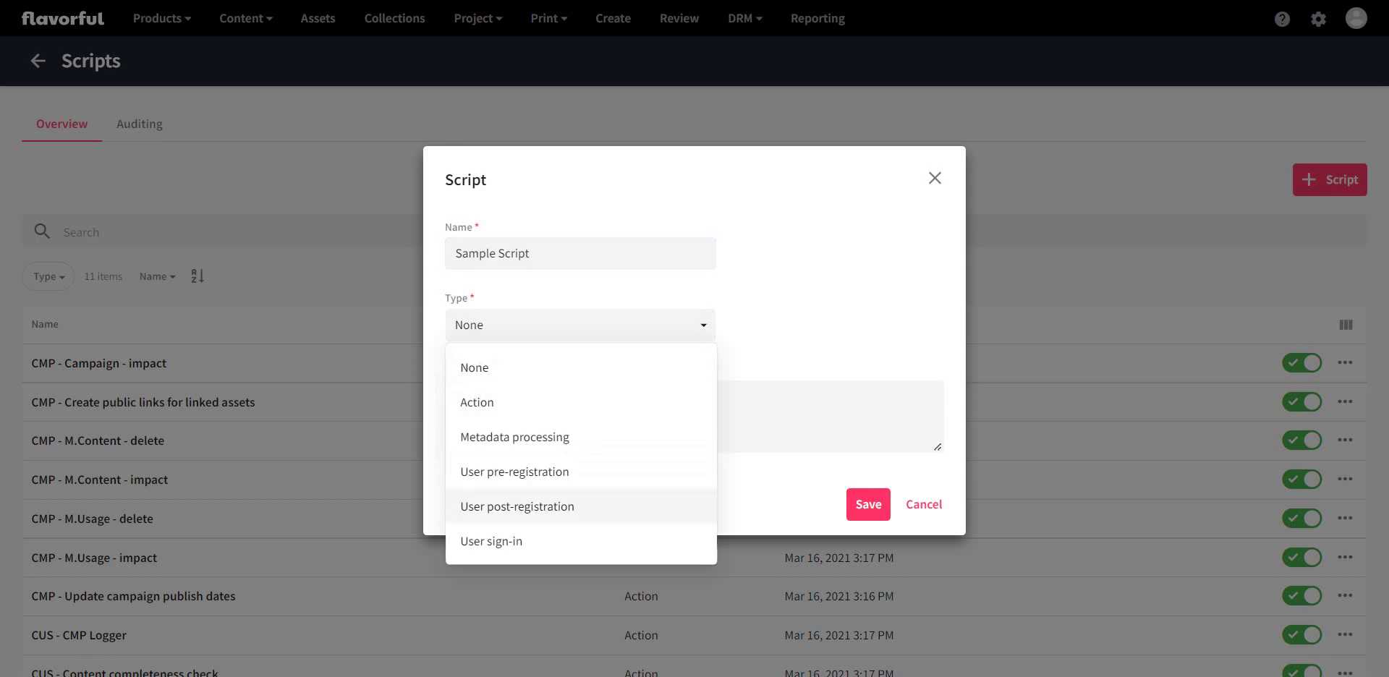
{"action": "key", "text": "Up"}
{"action": "key", "text": "Up"}
{"action": "key", "text": "Up"}
{"action": "key", "text": "Up"}
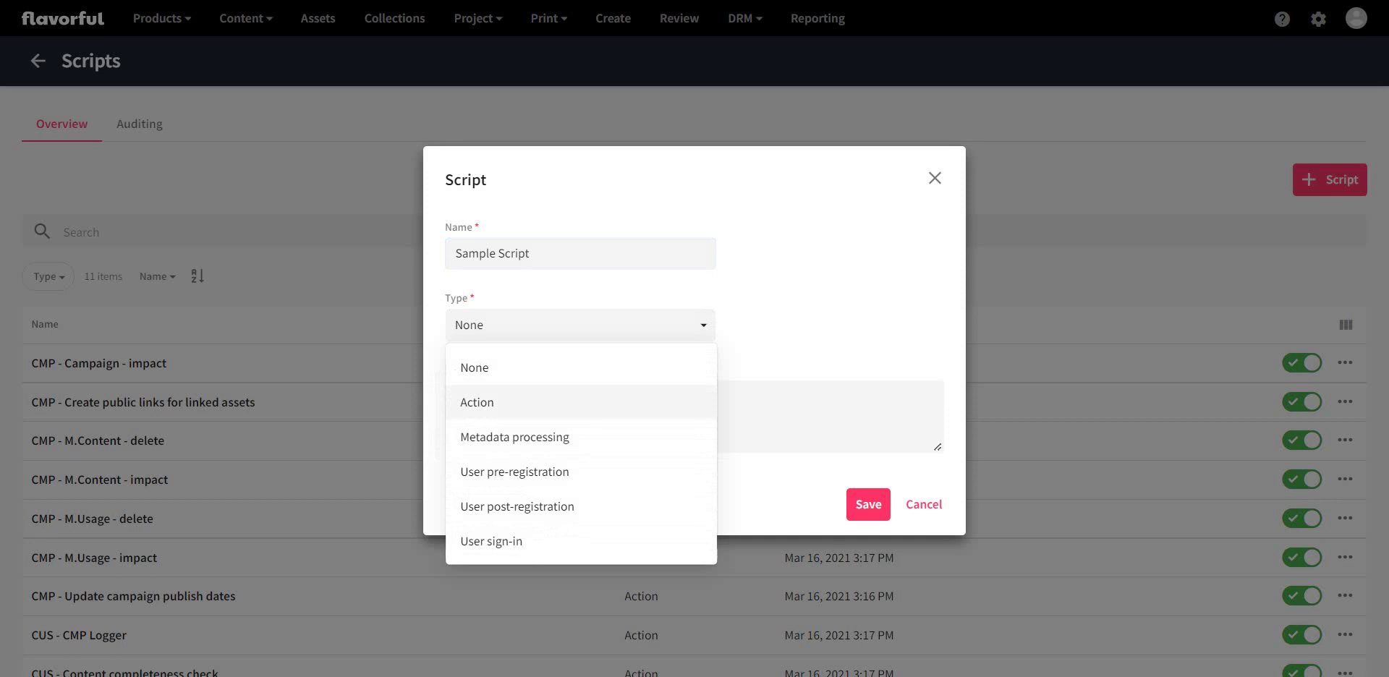
{"action": "key", "text": "Down"}
{"action": "key", "text": "Down"}
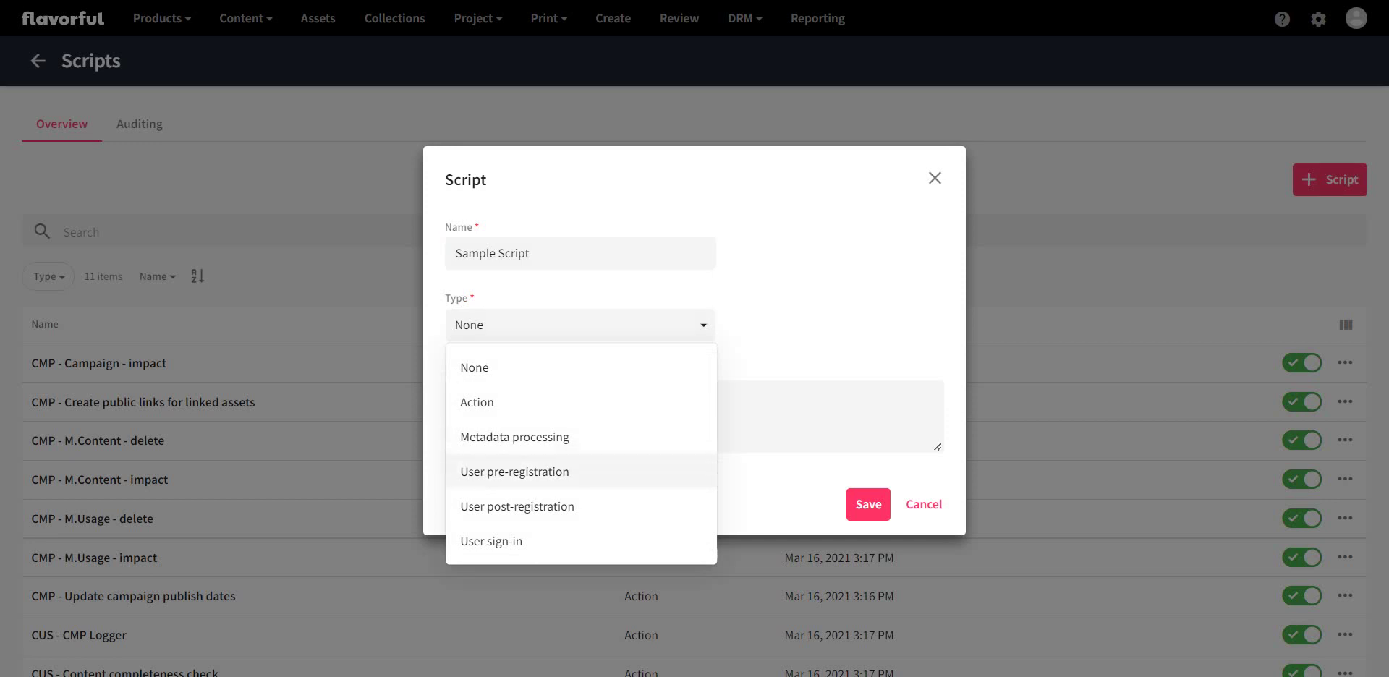
{"action": "key", "text": "Down"}
{"action": "key", "text": "Down"}
{"action": "key", "text": "Down"}
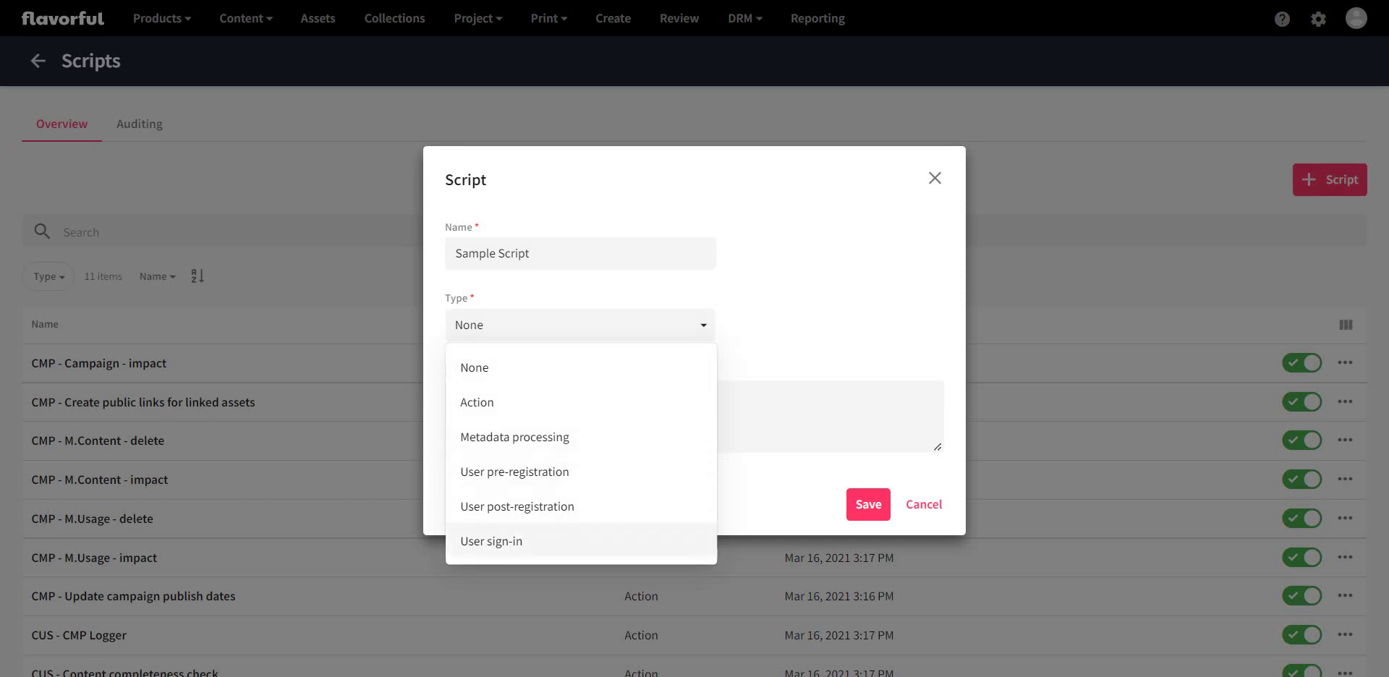
{"action": "key", "text": "Down"}
{"action": "key", "text": "Down"}
{"action": "key", "text": "Down"}
{"action": "key", "text": "Down"}
{"action": "key", "text": "Down"}
{"action": "key", "text": "Up"}
{"action": "key", "text": "Up"}
{"action": "key", "text": "Up"}
{"action": "key", "text": "Down"}
{"action": "key", "text": "Down"}
{"action": "key", "text": "Down"}
{"action": "key", "text": "Down"}
{"action": "key", "text": "Down"}
{"action": "key", "text": "Down"}
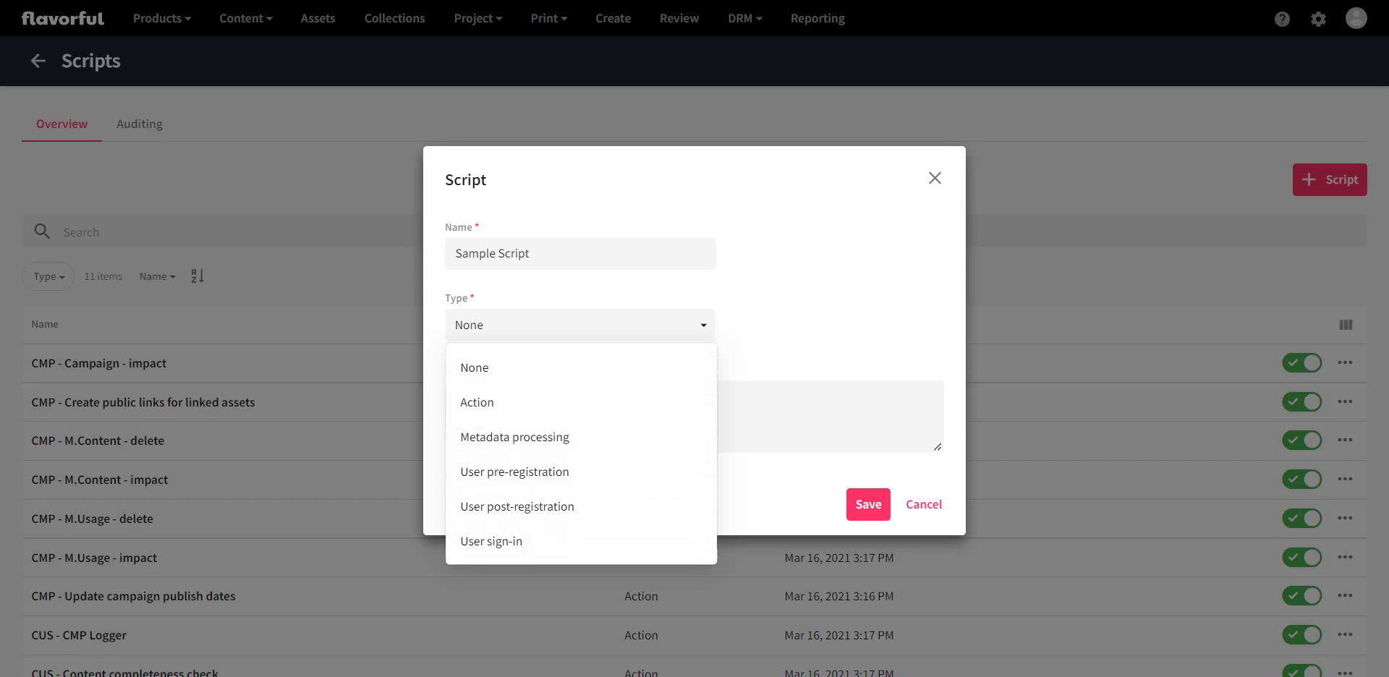
Set the new script's type to Action
{"action": "key", "text": "Up"}
{"action": "key", "text": "Up"}
{"action": "key", "text": "Up"}
{"action": "key", "text": "Up"}
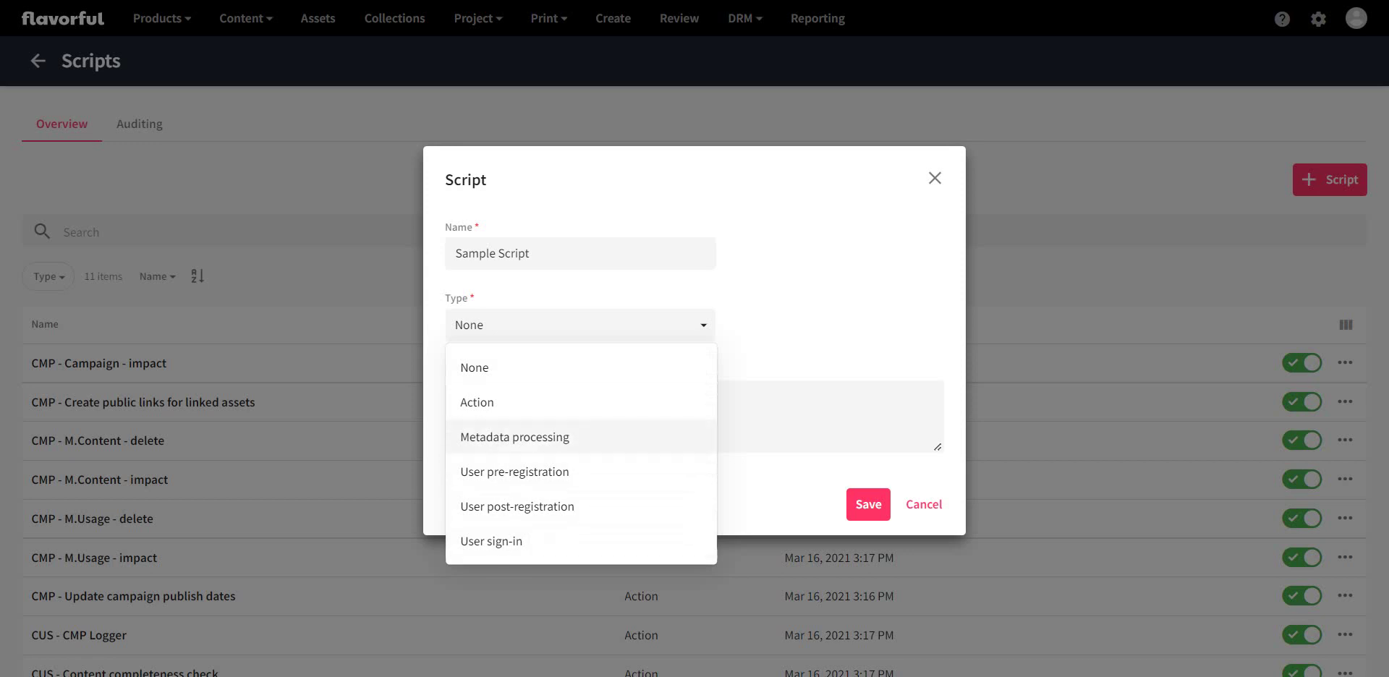
{"action": "key", "text": "Up"}
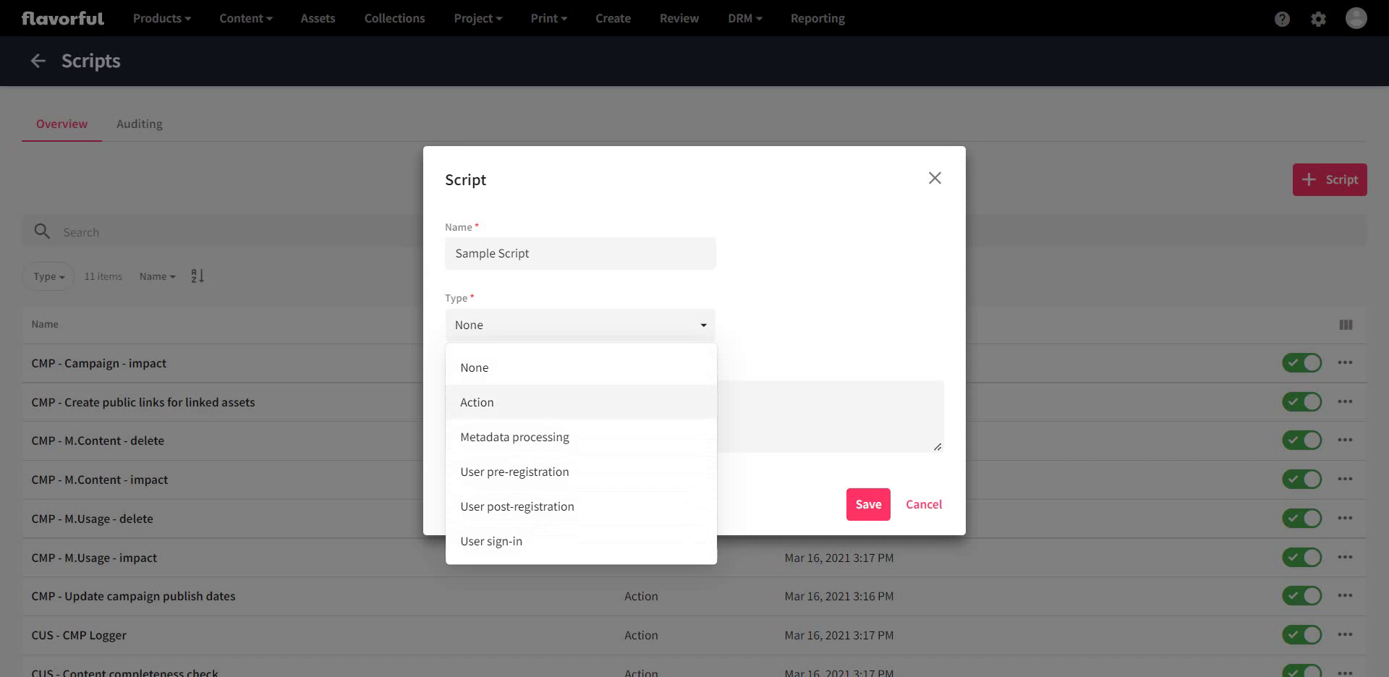
{"action": "key", "text": "Return"}
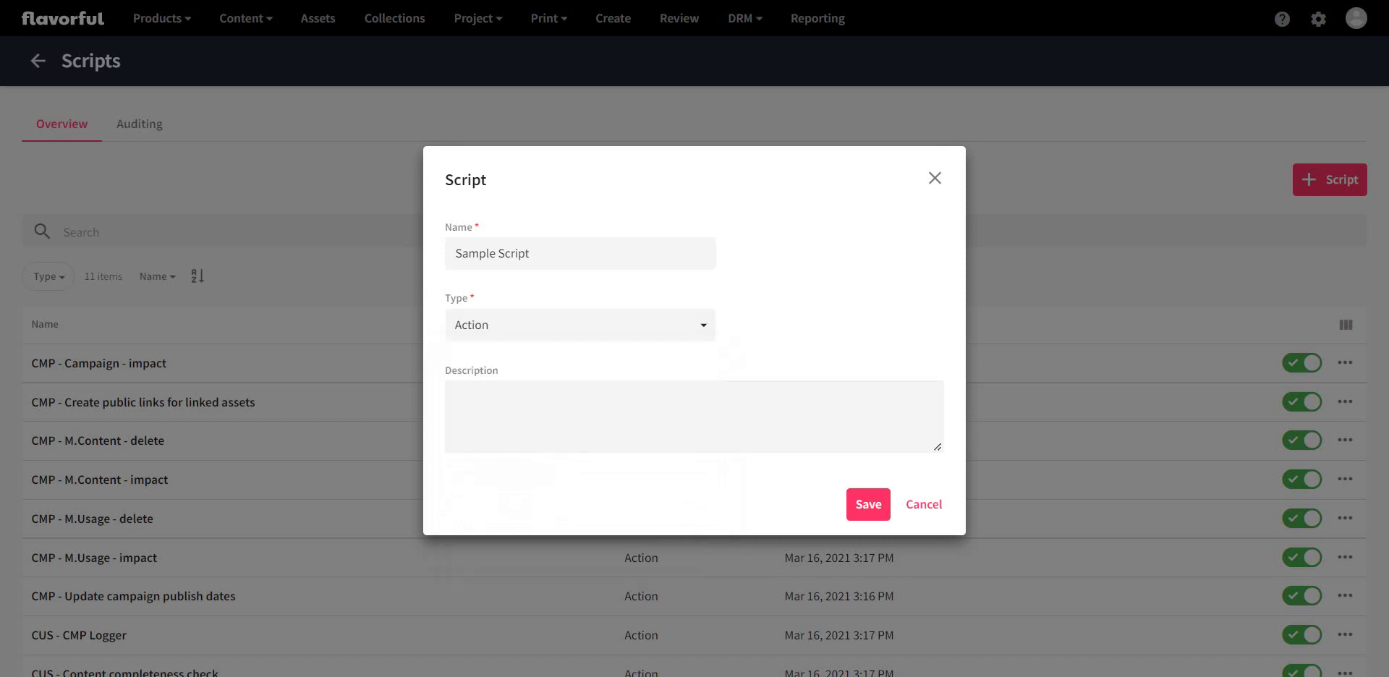
Enter "Sample Script" as the script's description and save the new script
{"action": "left_click", "coordinate": [456, 395]}
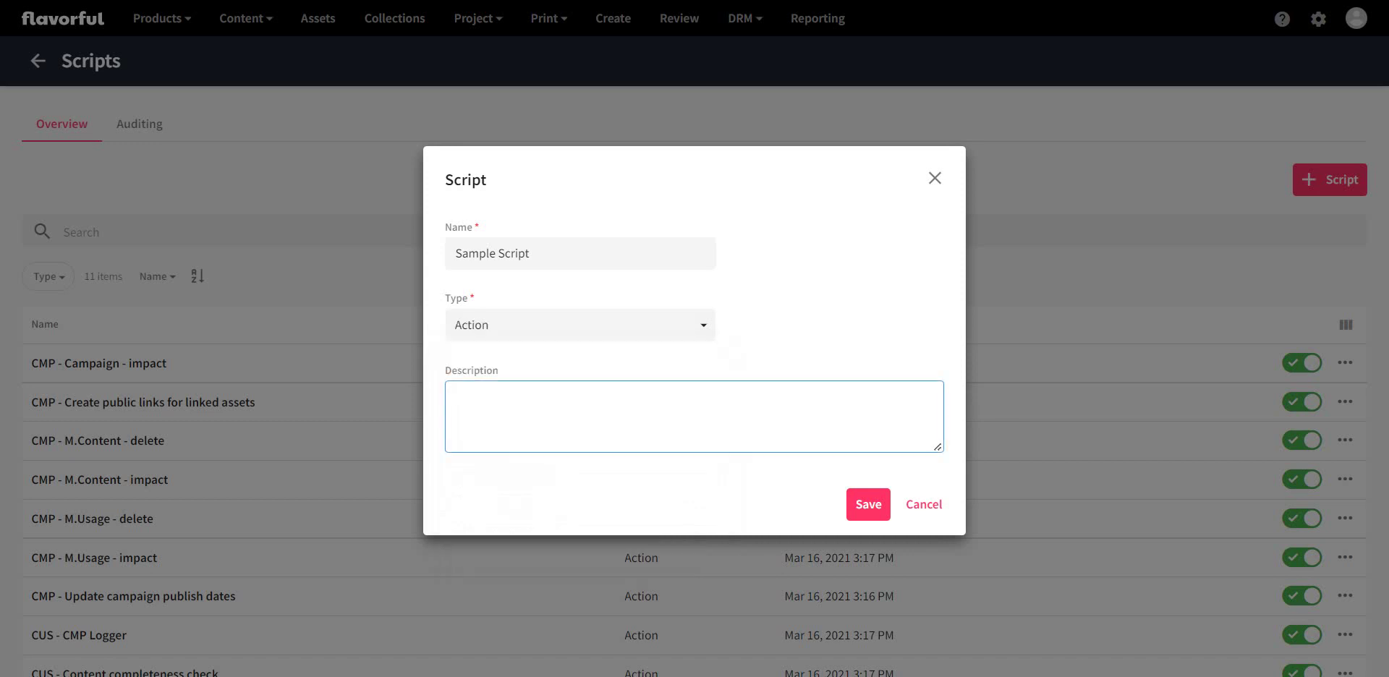
{"action": "type", "text": "Sample Script"}
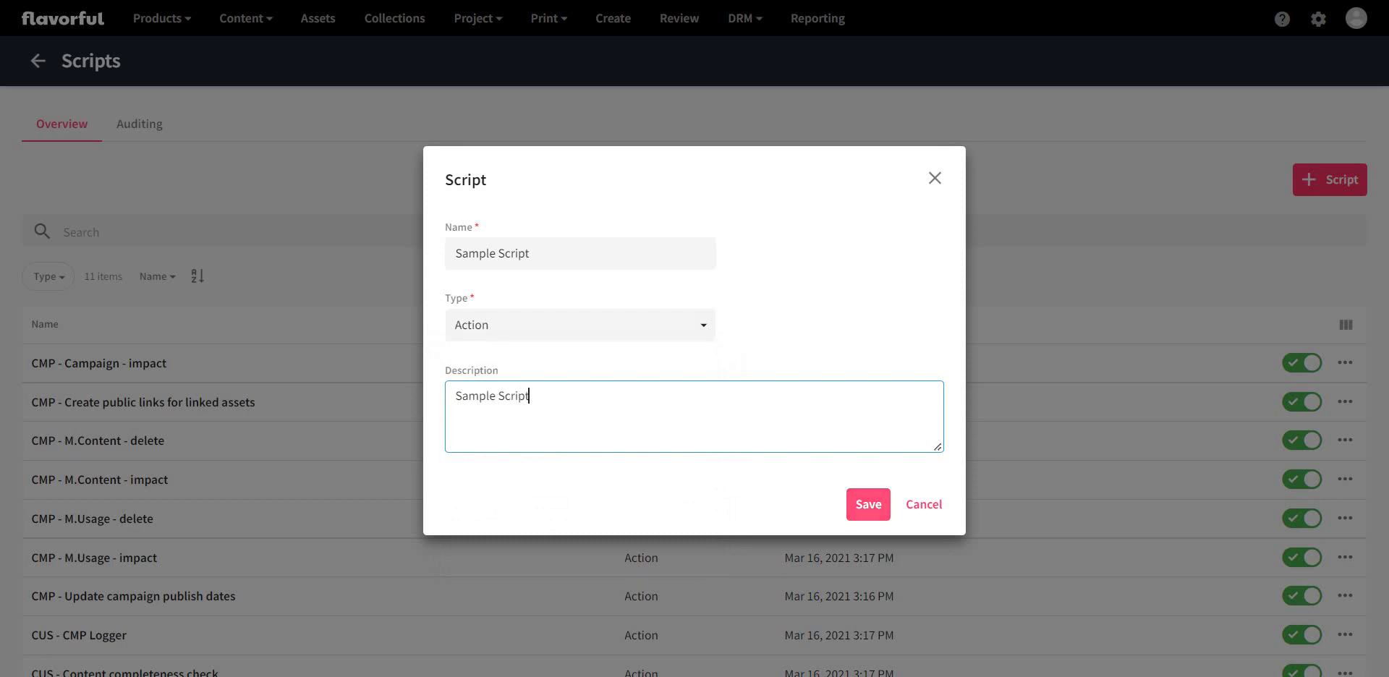
{"action": "left_click", "coordinate": [868, 505]}
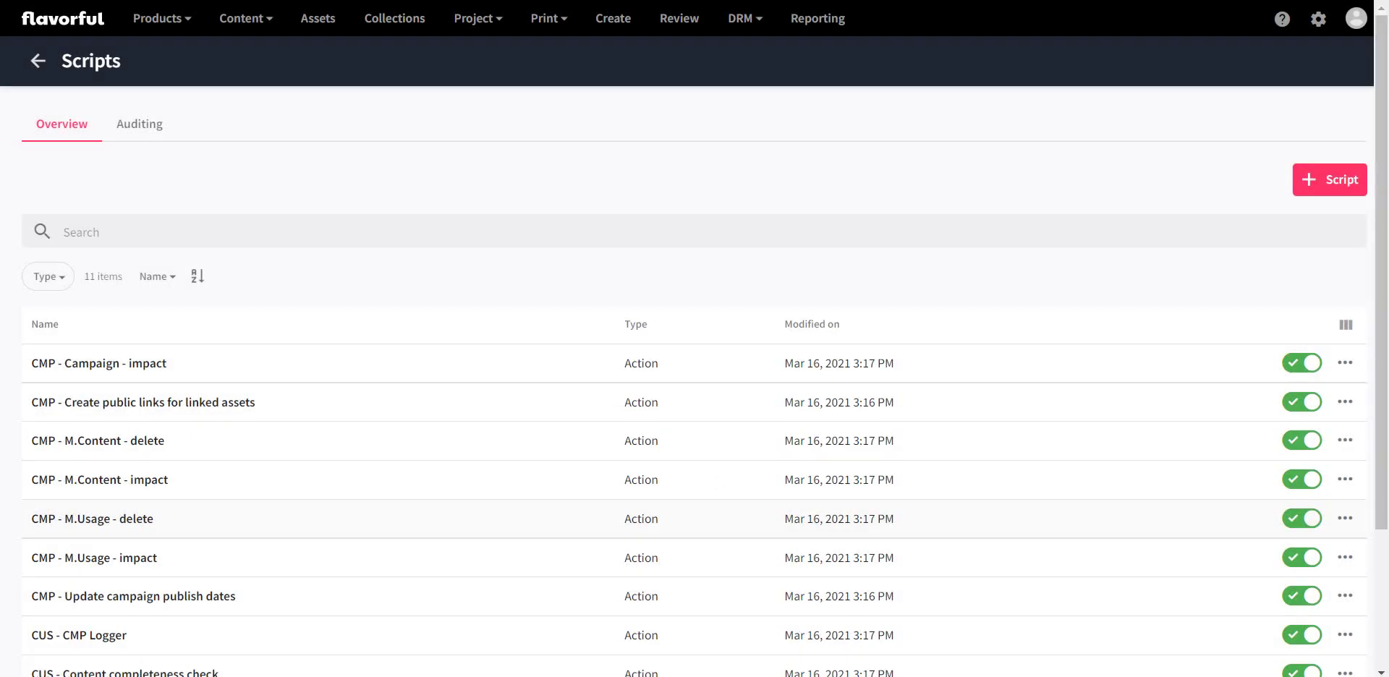
Enable the new Sample Script in the scripts list
{"action": "scroll", "coordinate": [897, 527], "scroll_direction": "down", "scroll_amount": 2}
{"action": "scroll", "coordinate": [694, 382], "scroll_direction": "down", "scroll_amount": 1}
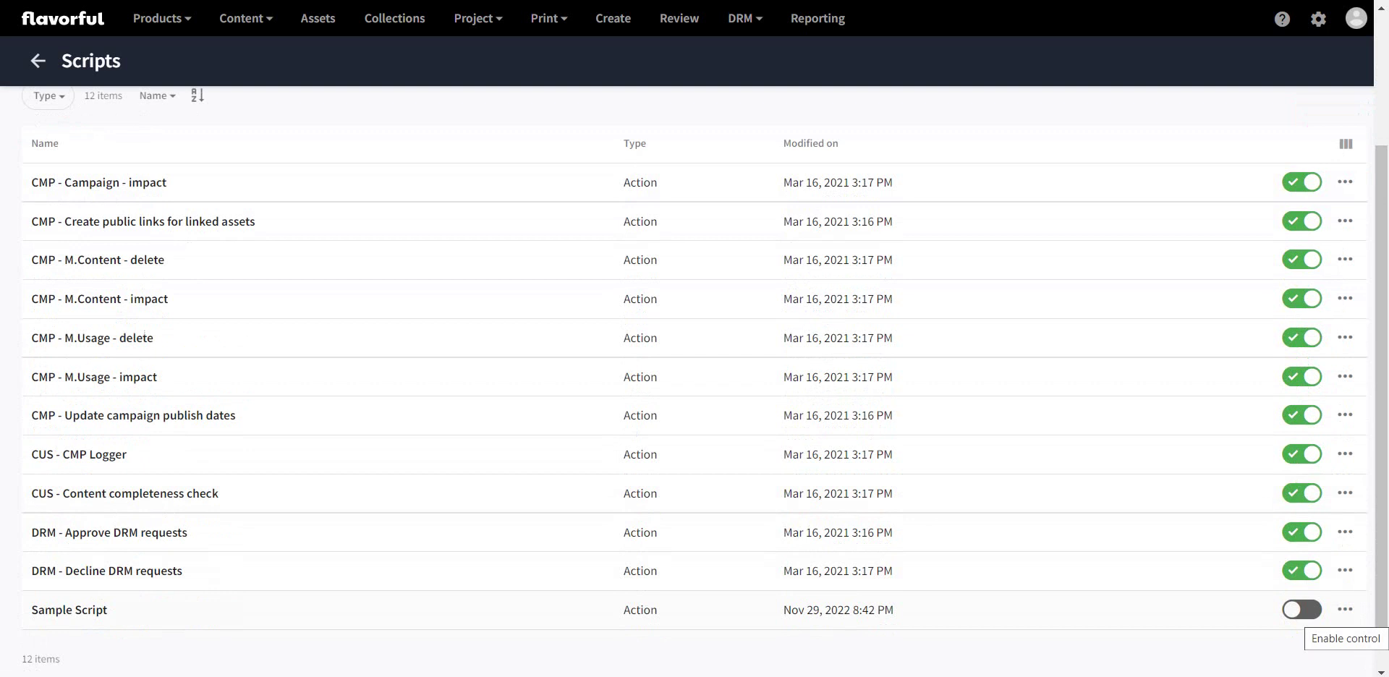
{"action": "left_click", "coordinate": [1301, 609]}
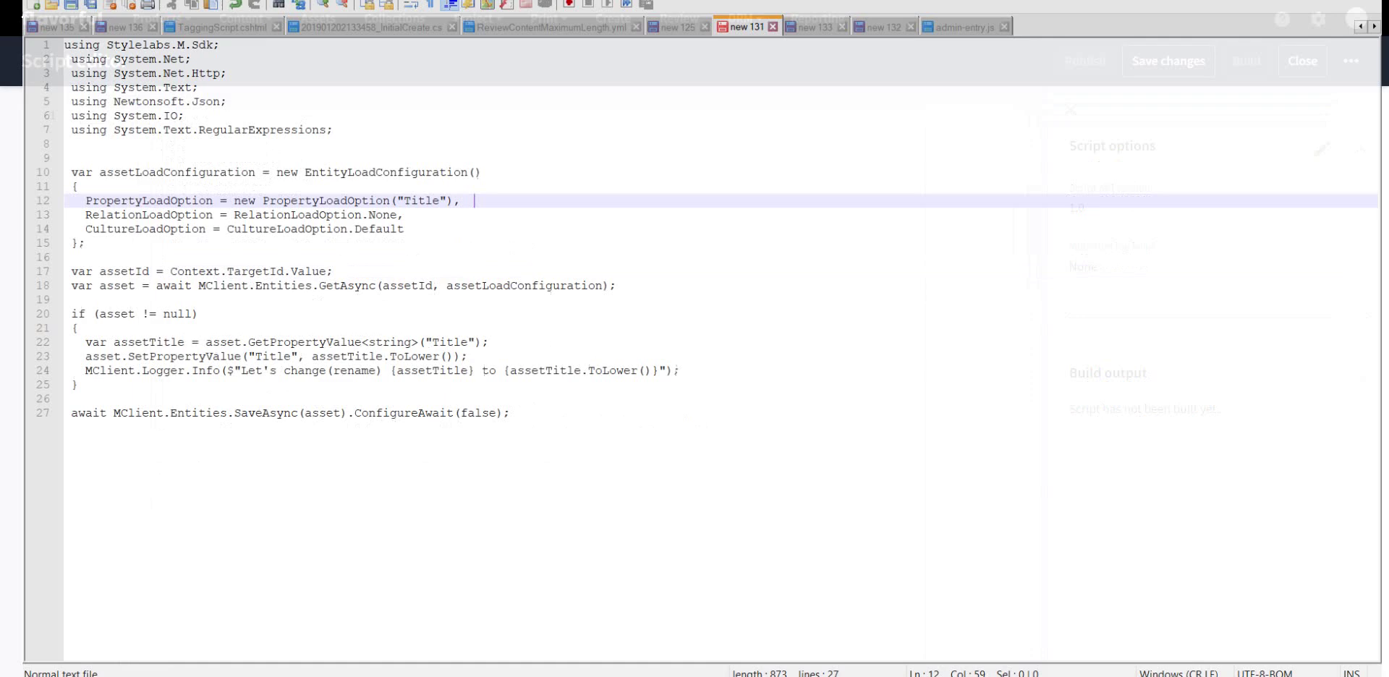
Copy the complete C# code that lowercases an asset's Title from the text editor into Sample Script's empty script editor
{"action": "key", "text": "ctrl+End"}
{"action": "key", "text": "ctrl+shift+Home"}
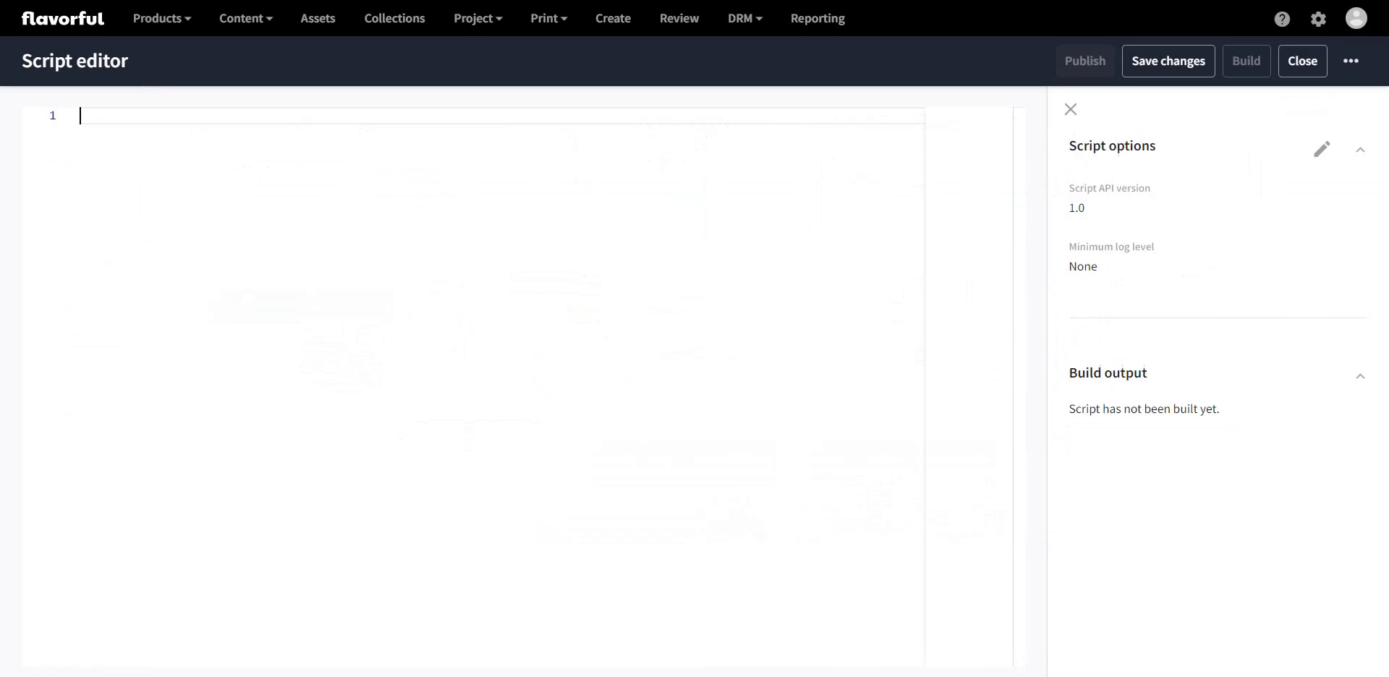
{"action": "type", "text": "using Stylelabs.M.Sdk;  using System.Net;  using System.Net.Http;  using System.Text;  using Newtonsoft.Json;  using System.IO;  using System.Text.RegularExpressions;    var assetLoadConfiguration = new EntityLoadConfiguration()  {    PropertyLoadOption = new PropertyLoadOption(\"Title\"),    RelationLoadOption = RelationLoadOption.None,    CultureLoadOption = CultureLoadOption.Default  };   var assetId = Context.TargetId.Value;  var asset = await MClient.Entities.GetAsync(assetId, assetLoadConfiguration);   if (asset != null)  {    var assetTitle = asset.GetPropertyValue<string>(\"Title\");    asset.SetPropertyValue(\"Title\", assetTitle.ToLower());    MClient.Logger.Info($\"Let's change(rename) {assetTitle} to {assetTitle.ToLower()}\");  }   await MClient.Entities.SaveAsync(asset).ConfigureAwait(false);"}
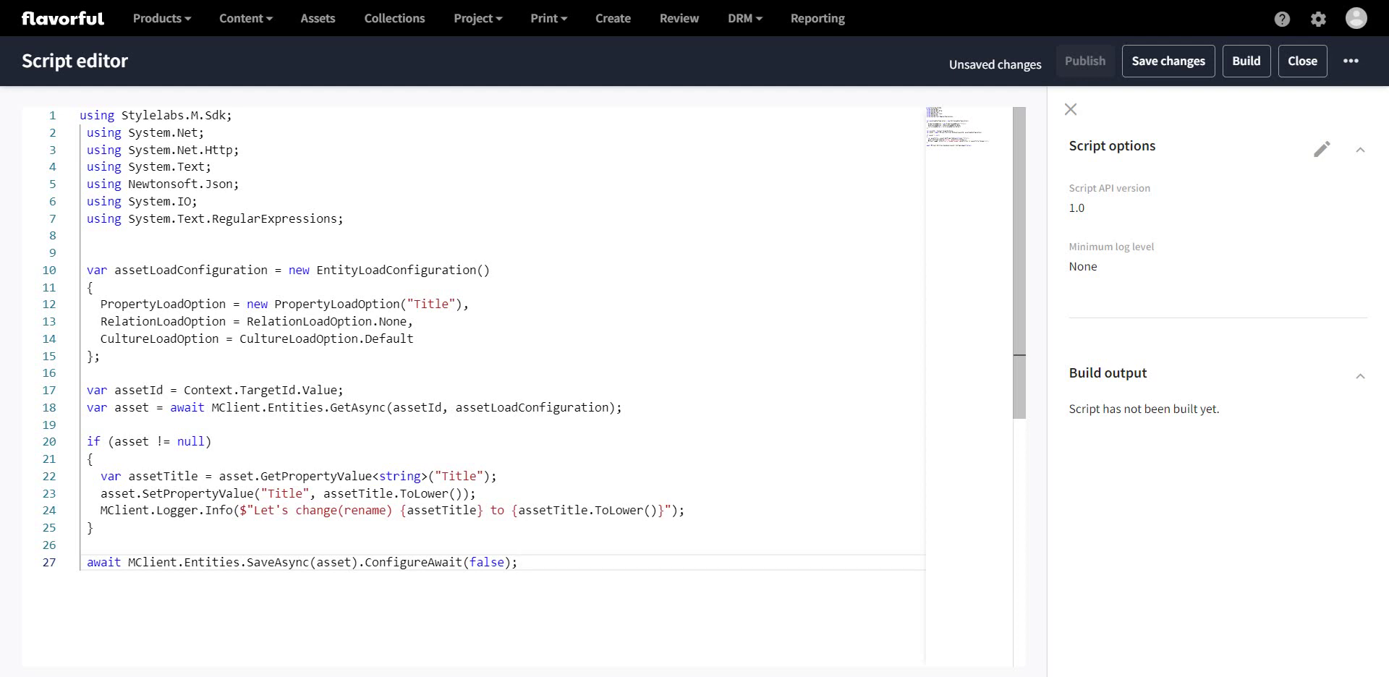
Check the Title and relation load options in the code, then build the script and close the build output
{"action": "left_click", "coordinate": [436, 303]}
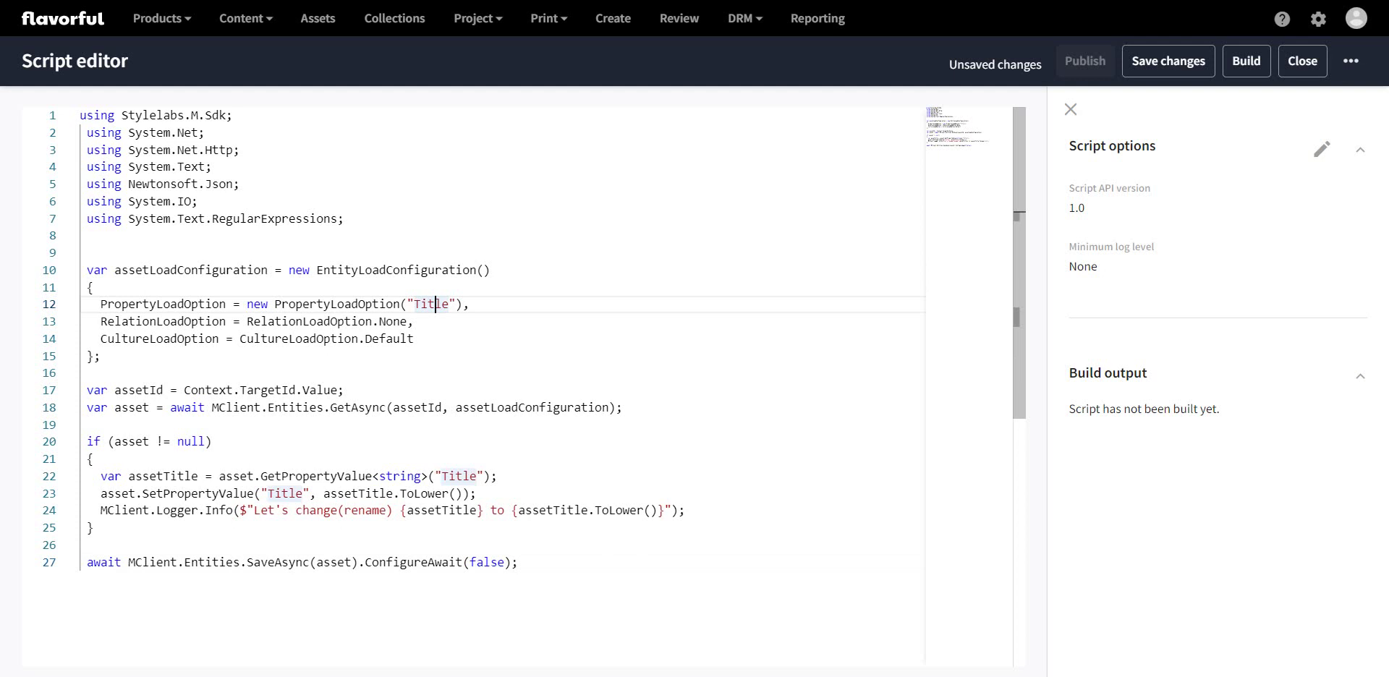
{"action": "left_click", "coordinate": [428, 321]}
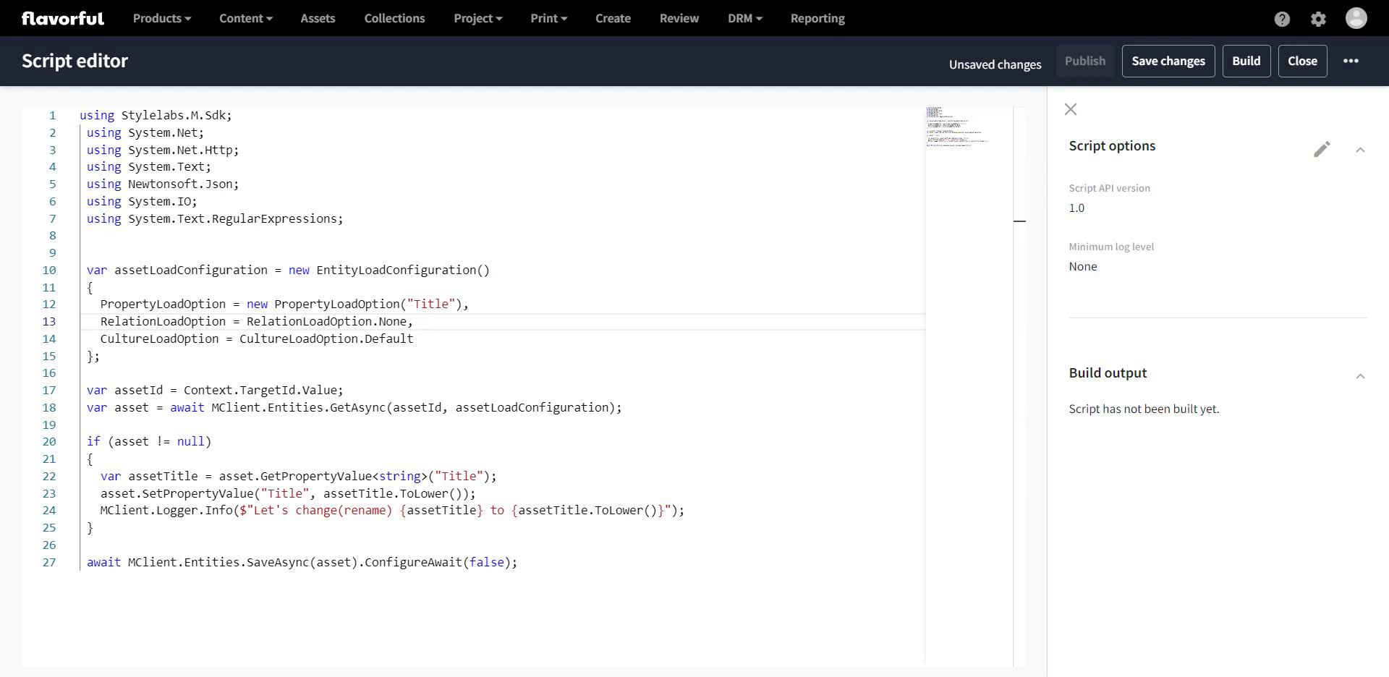
{"action": "left_click", "coordinate": [1246, 61]}
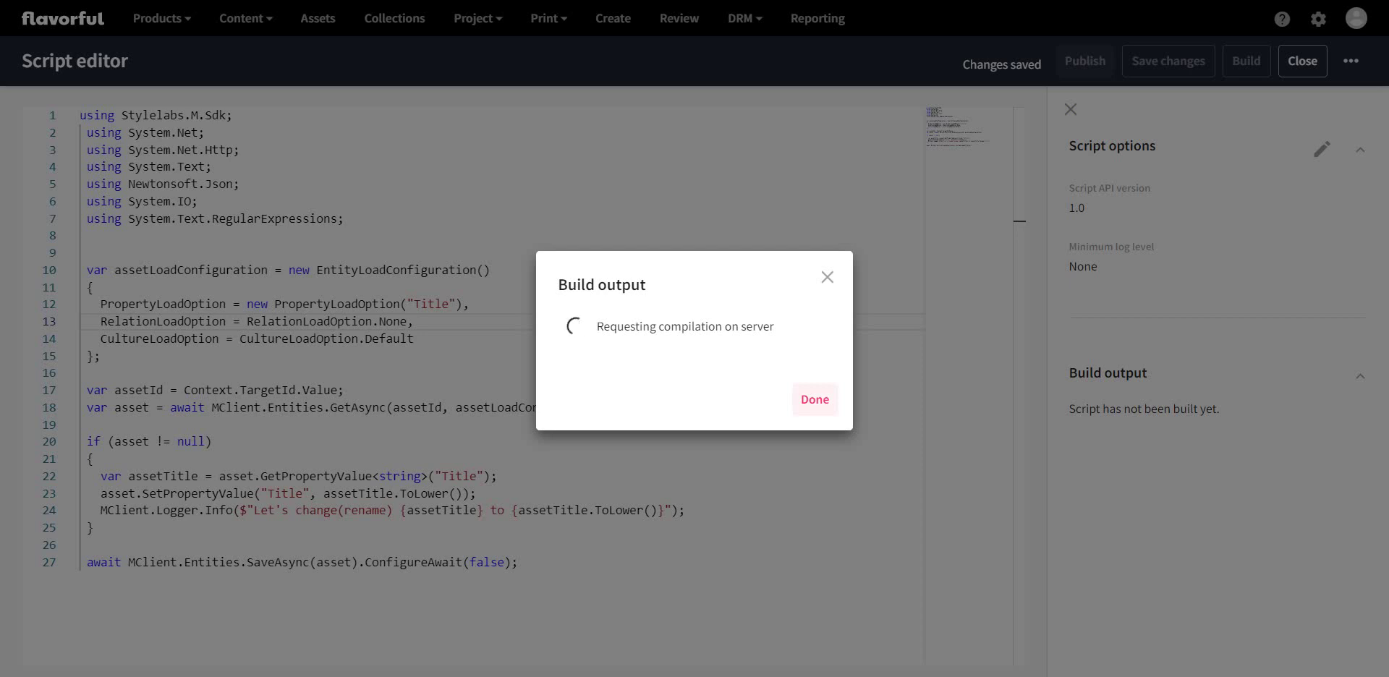
{"action": "key", "text": "Escape"}
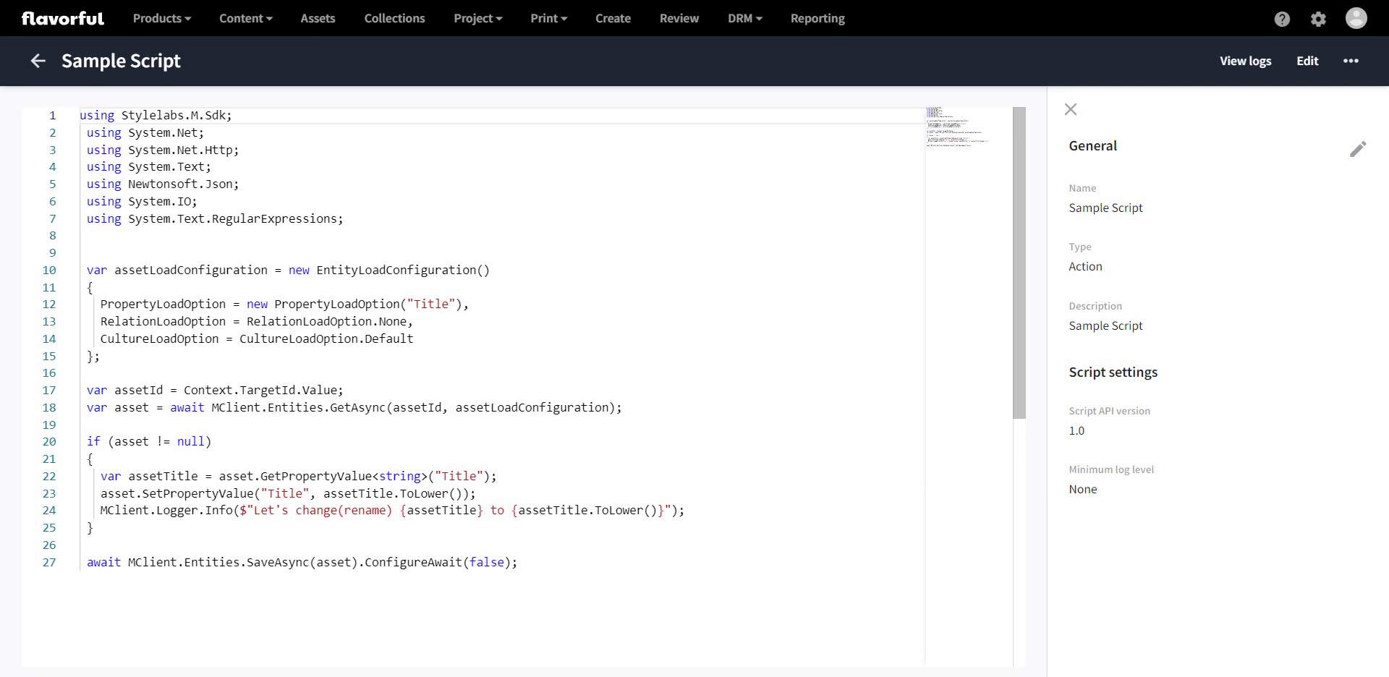
Find and open the Actions page in the management area
{"action": "left_click", "coordinate": [1318, 19]}
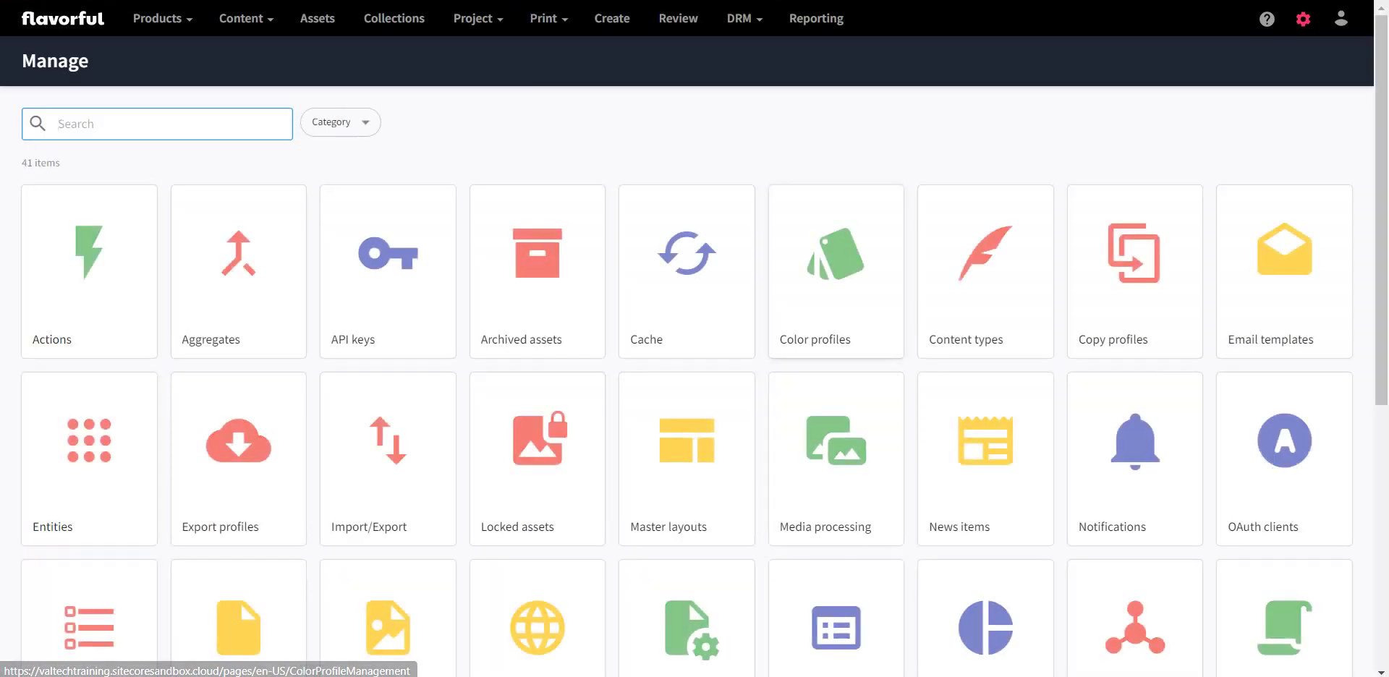
{"action": "key", "text": "ctrl+f"}
{"action": "type", "text": "Action"}
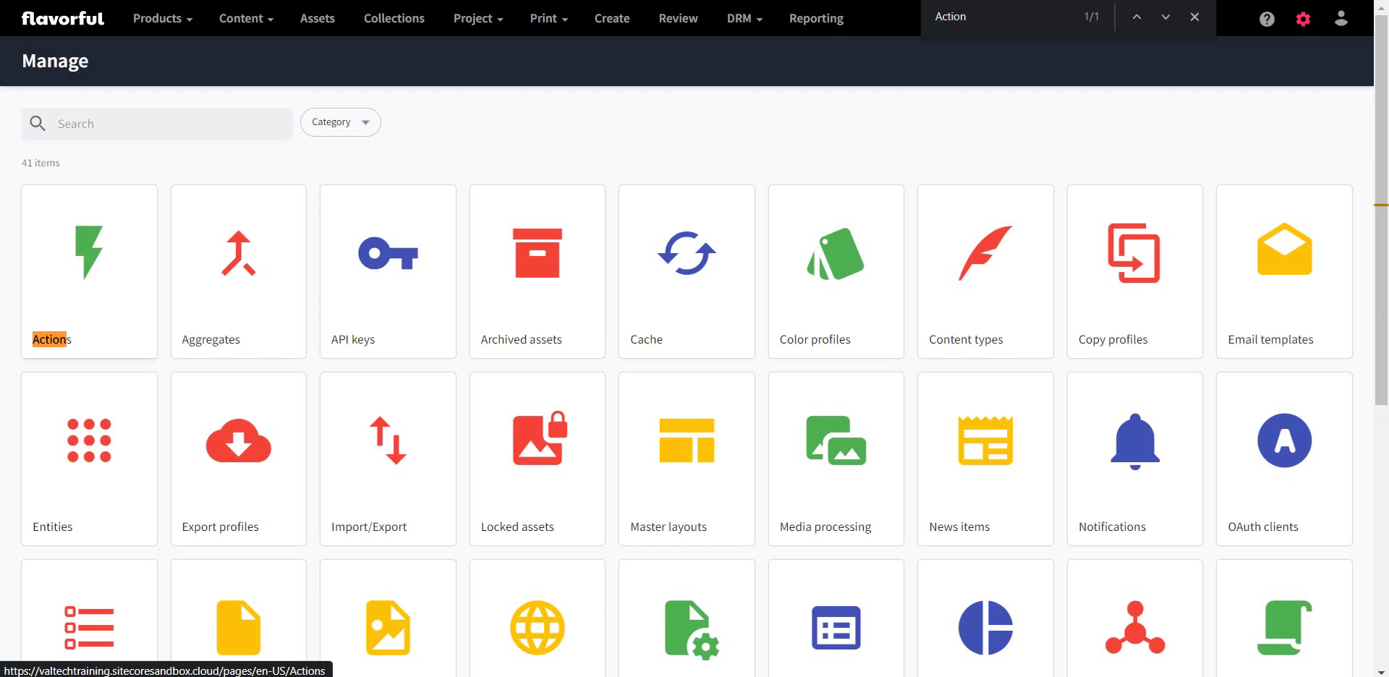
{"action": "key", "text": "Escape"}
{"action": "key", "text": "Return"}
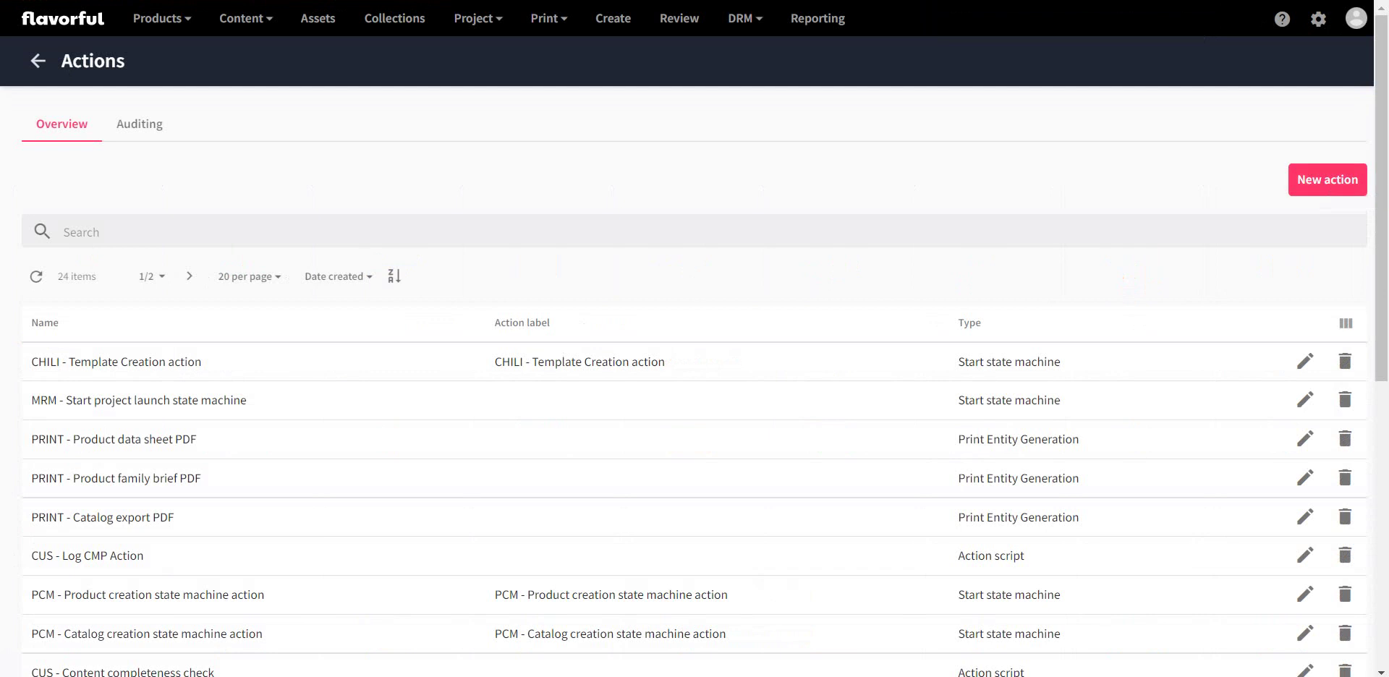
Start a new action with "Sample Action" as both its name and label
{"action": "left_click", "coordinate": [1327, 179]}
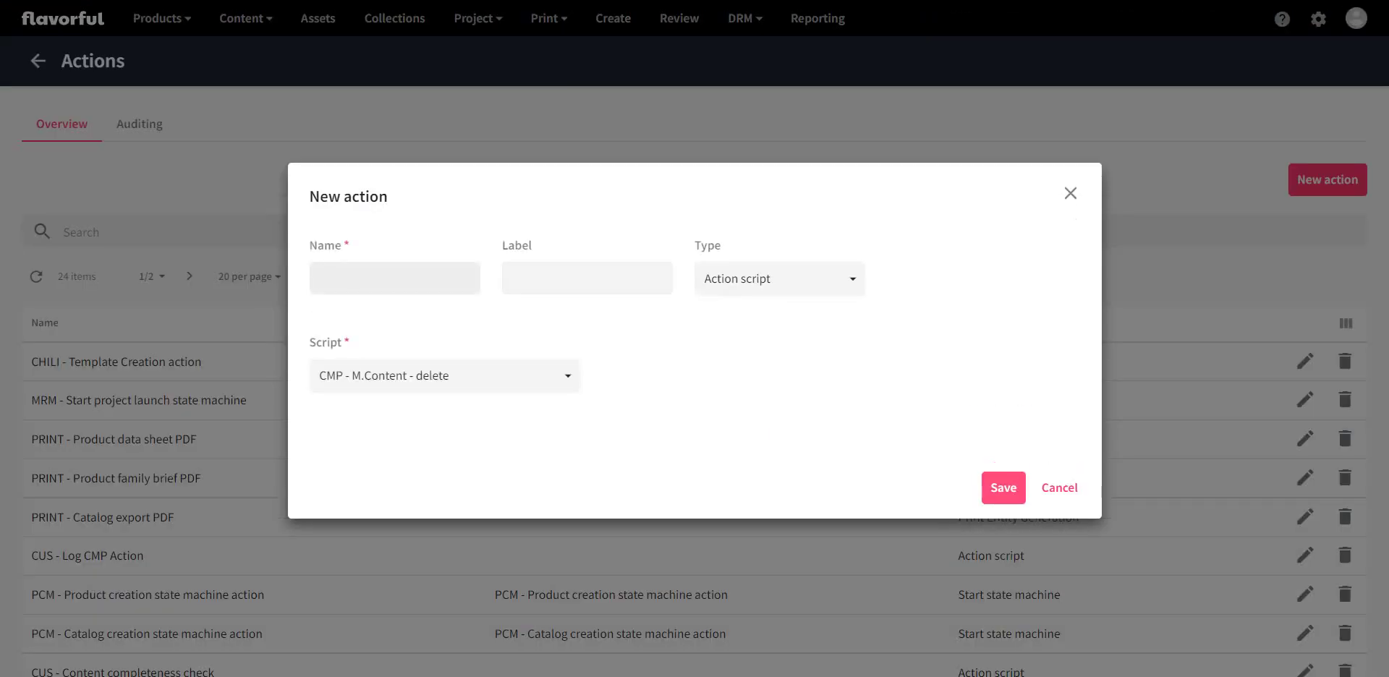
{"action": "left_click", "coordinate": [394, 278]}
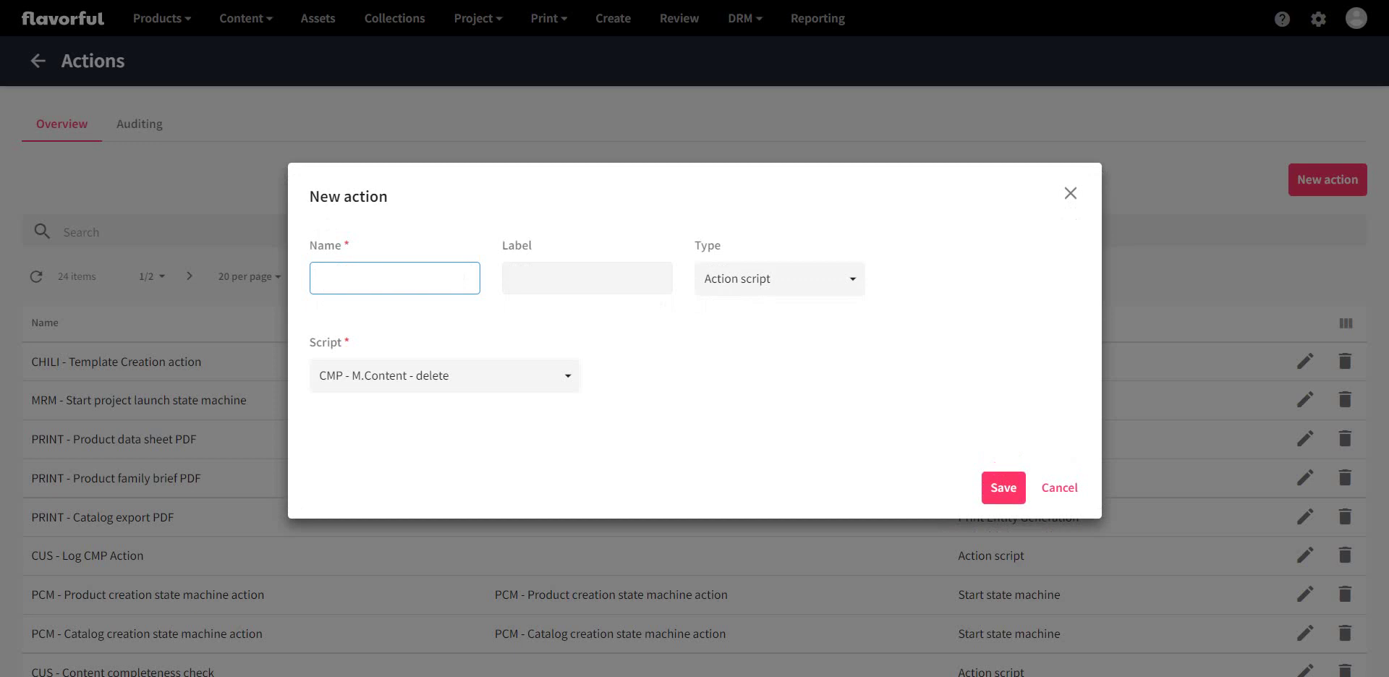
{"action": "type", "text": "Sample Action"}
{"action": "key", "text": "ctrl+a"}
{"action": "key", "text": "ctrl+c"}
{"action": "key", "text": "Tab"}
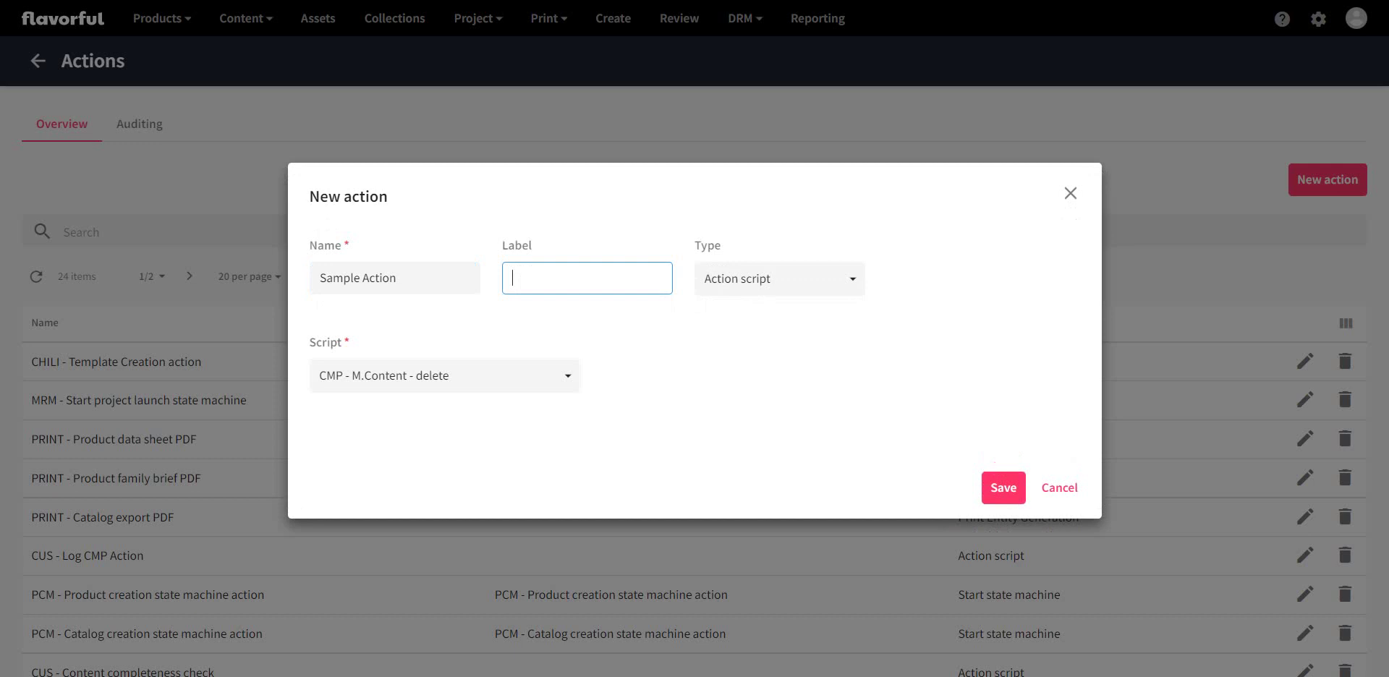
{"action": "key", "text": "ctrl+v"}
{"action": "key", "text": "Tab"}
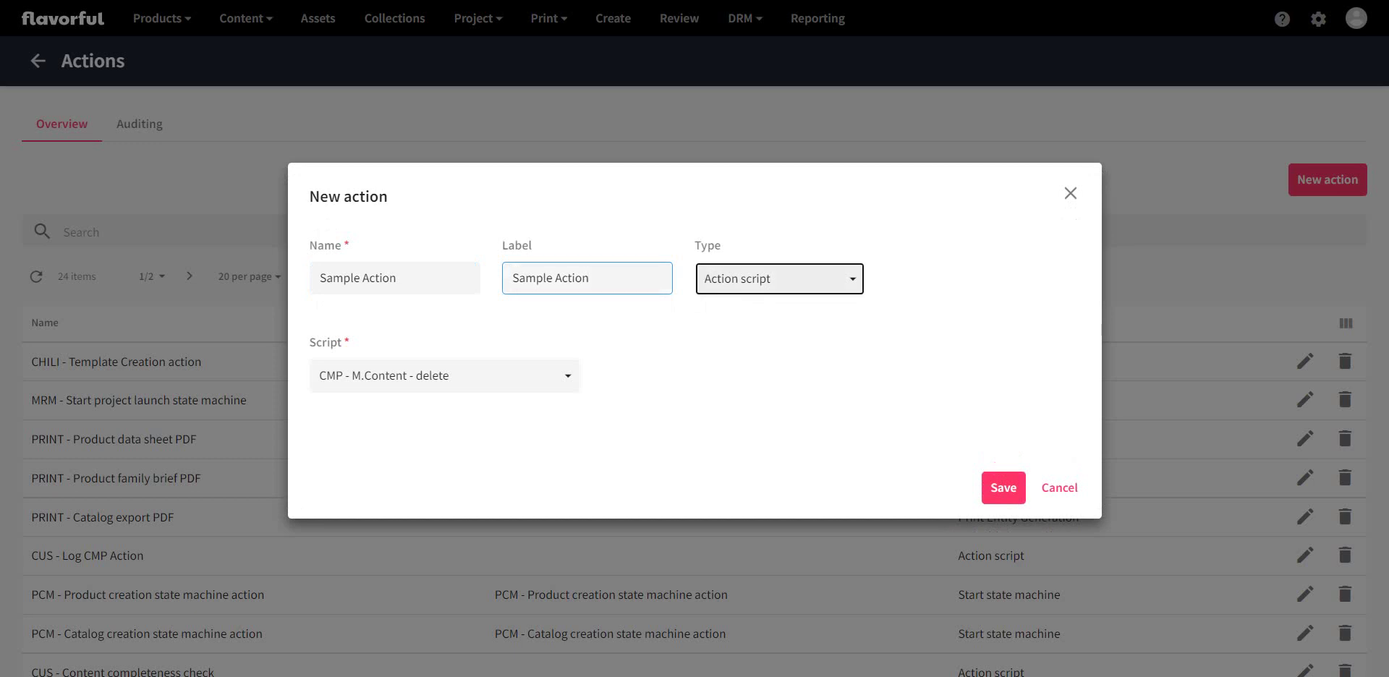
Keep the action's type as Action script and assign Sample Script as its script
{"action": "key", "text": "space"}
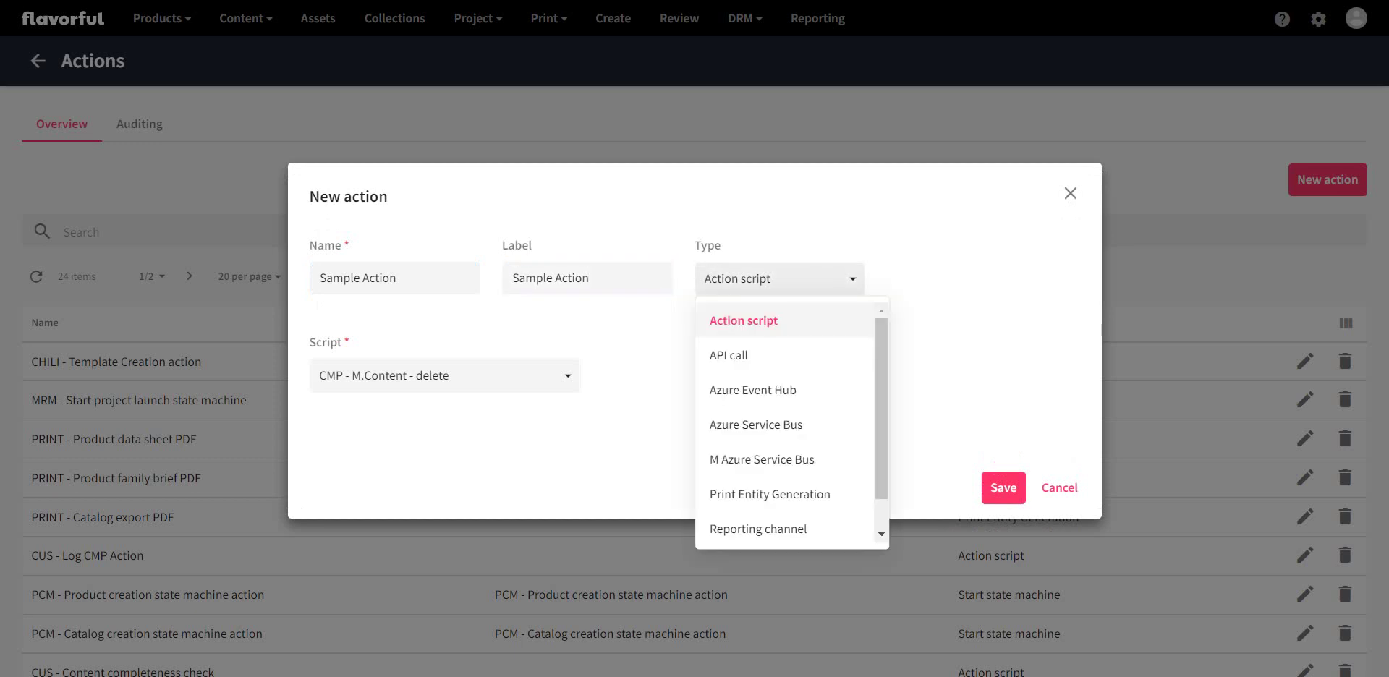
{"action": "key", "text": "Return"}
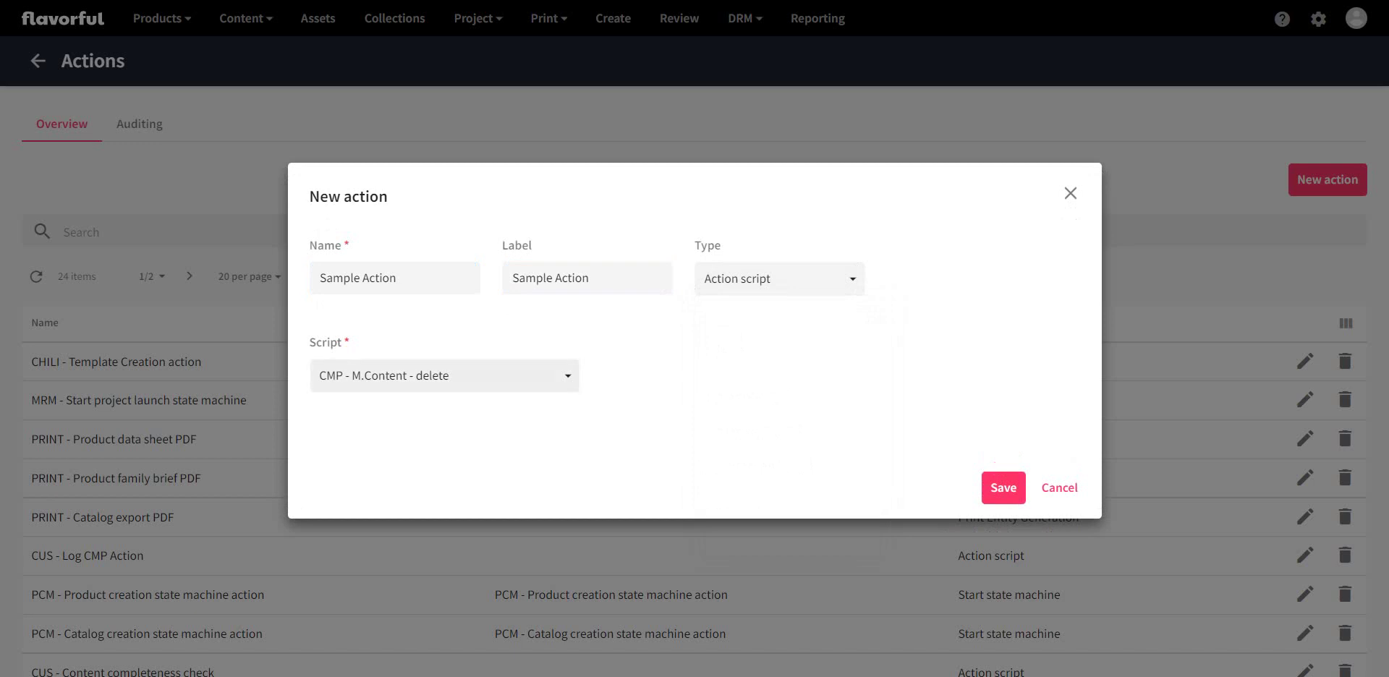
{"action": "left_click", "coordinate": [444, 375]}
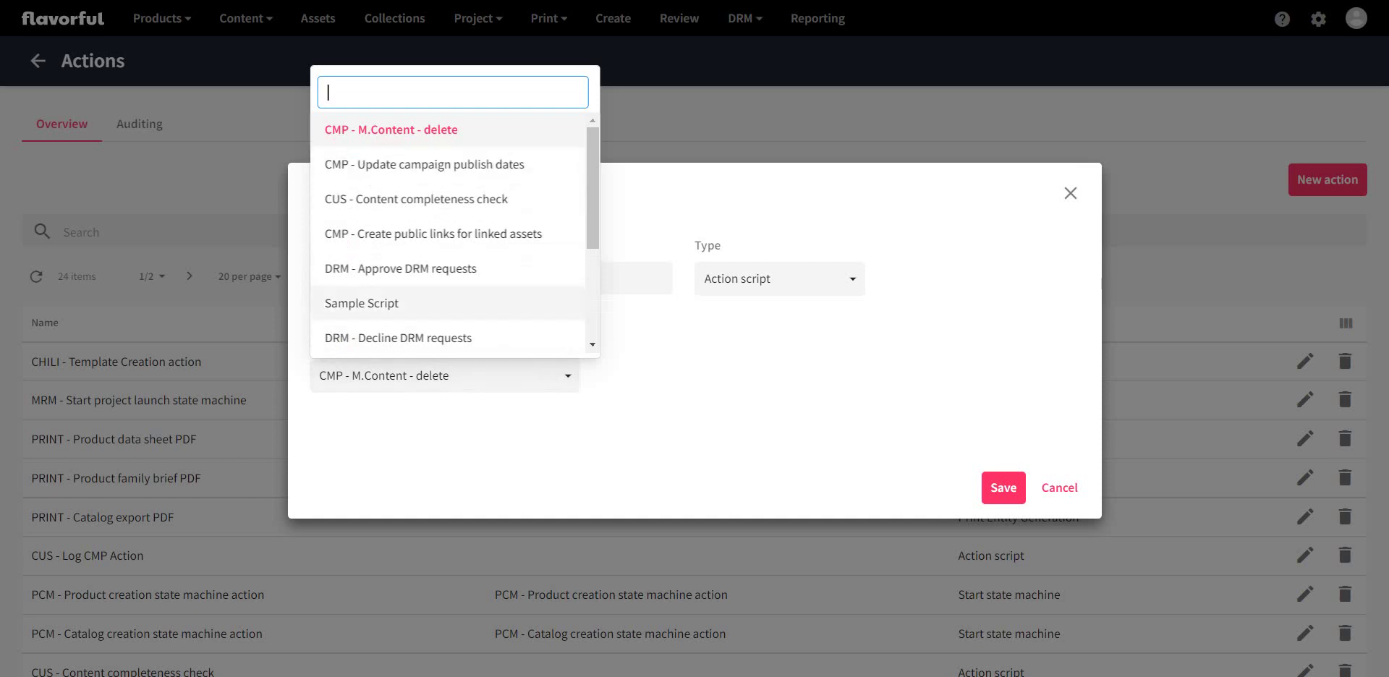
{"action": "left_click", "coordinate": [361, 303]}
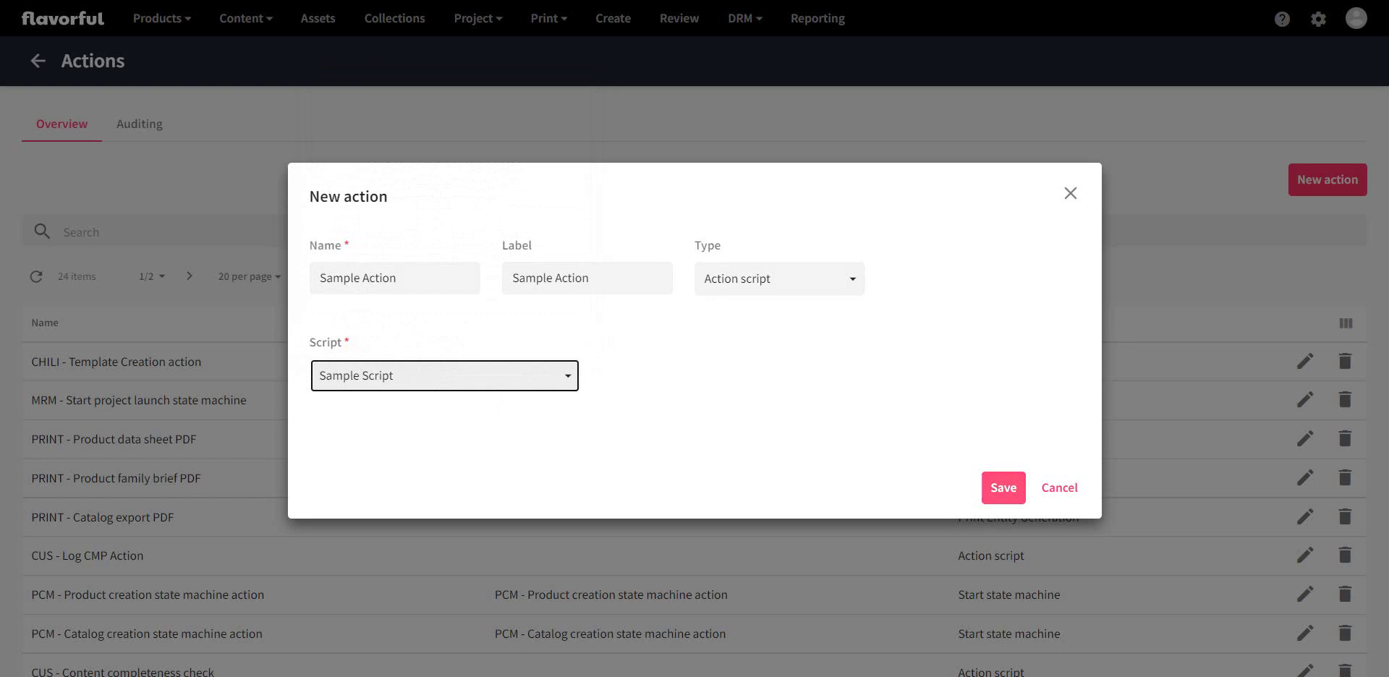
Save the new action, and find and open the Triggers page in the management area
{"action": "key", "text": "Tab"}
{"action": "key", "text": "Return"}
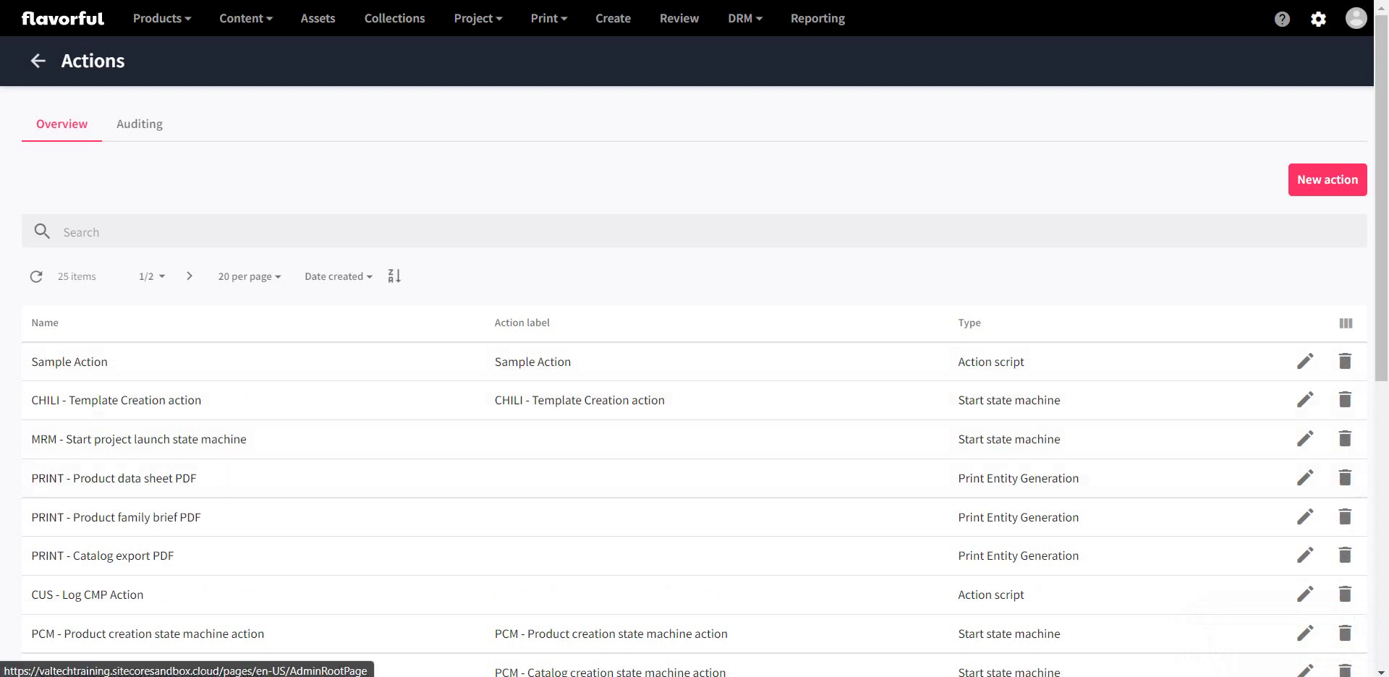
{"action": "left_click", "coordinate": [1318, 19]}
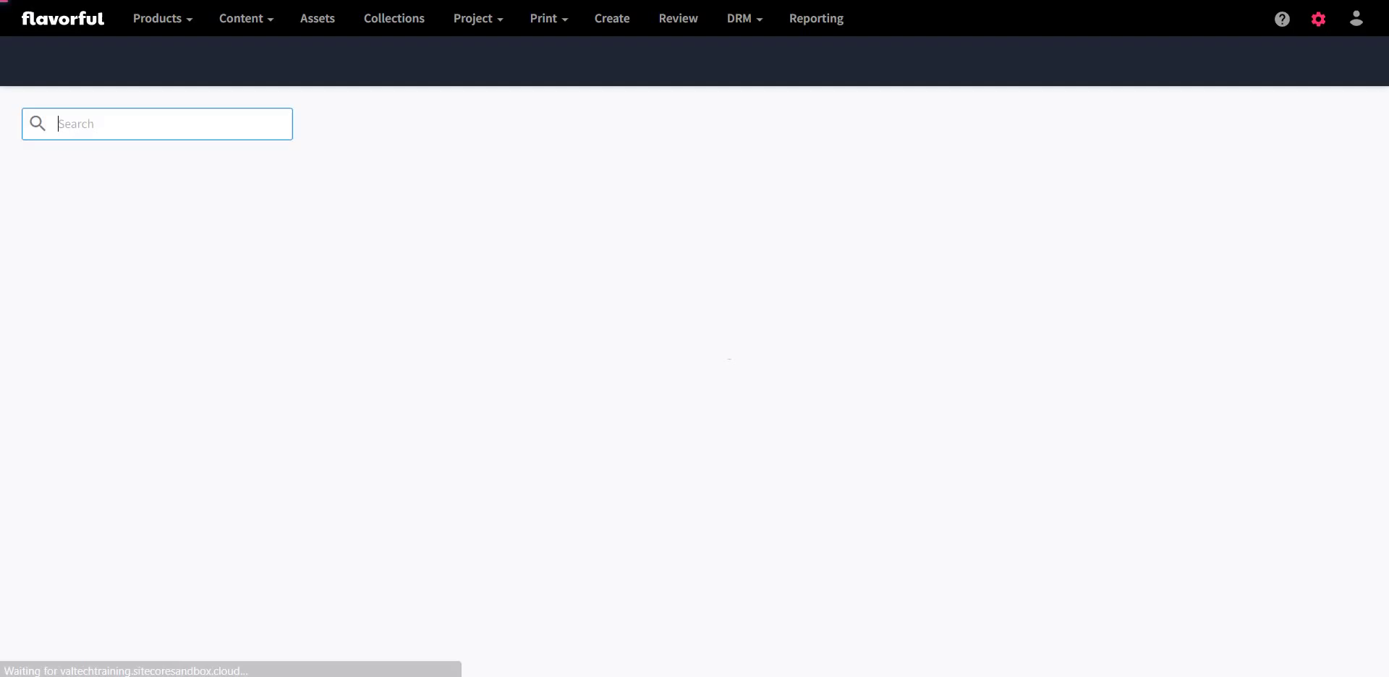
{"action": "key", "text": "ctrl+f"}
{"action": "type", "text": "trigger"}
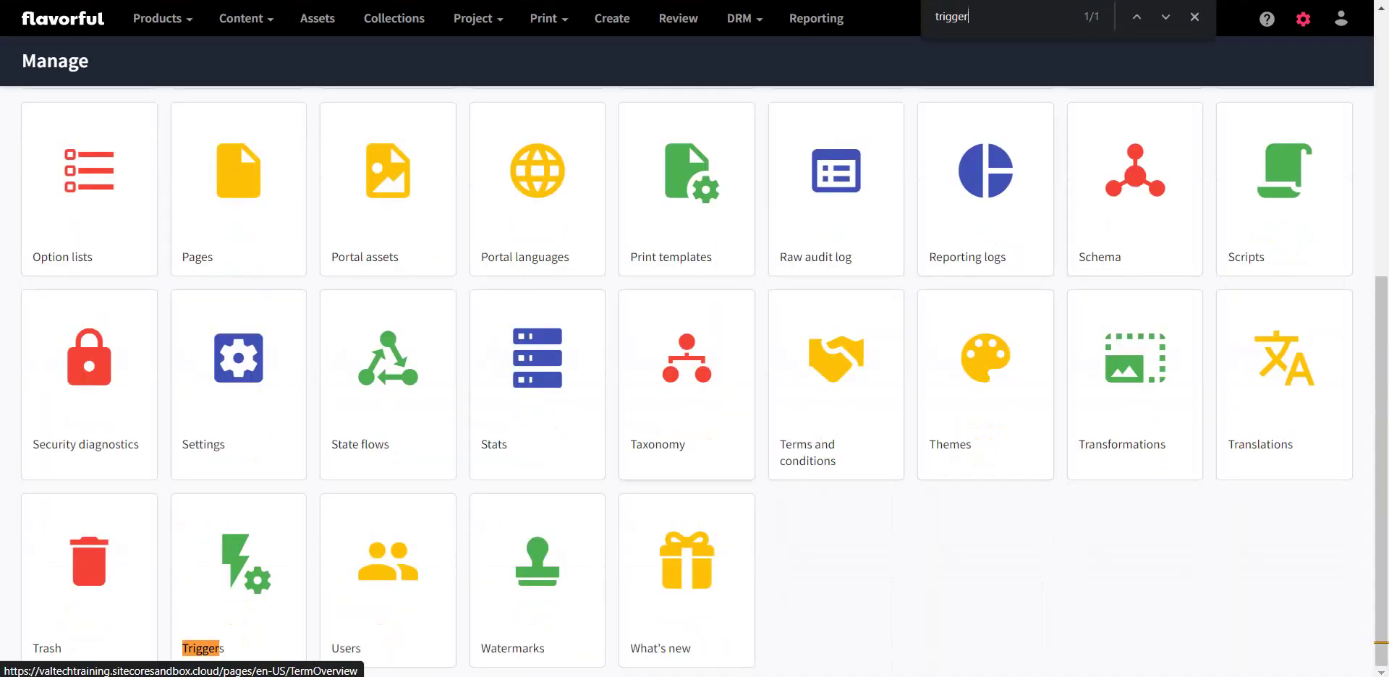
{"action": "key", "text": "ctrl+Return"}
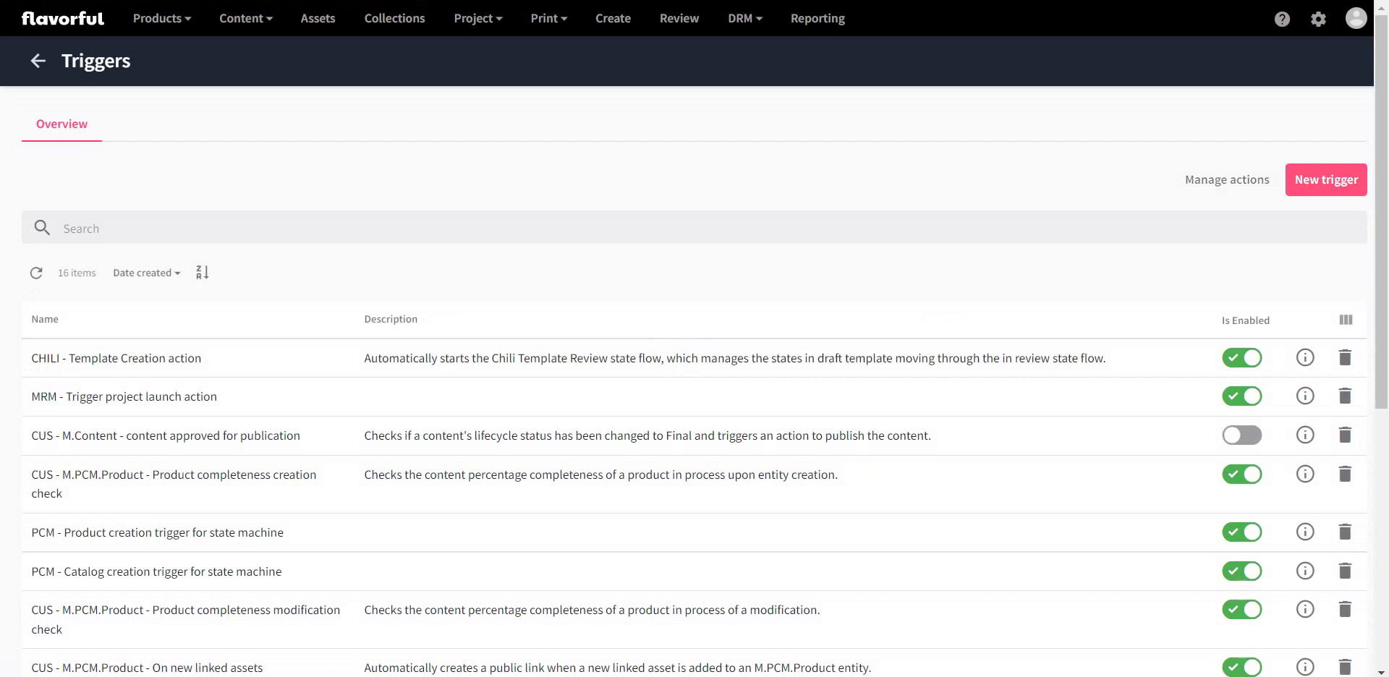
Start a new trigger with "Sample Trigger" as both its name and description
{"action": "left_click", "coordinate": [1326, 179]}
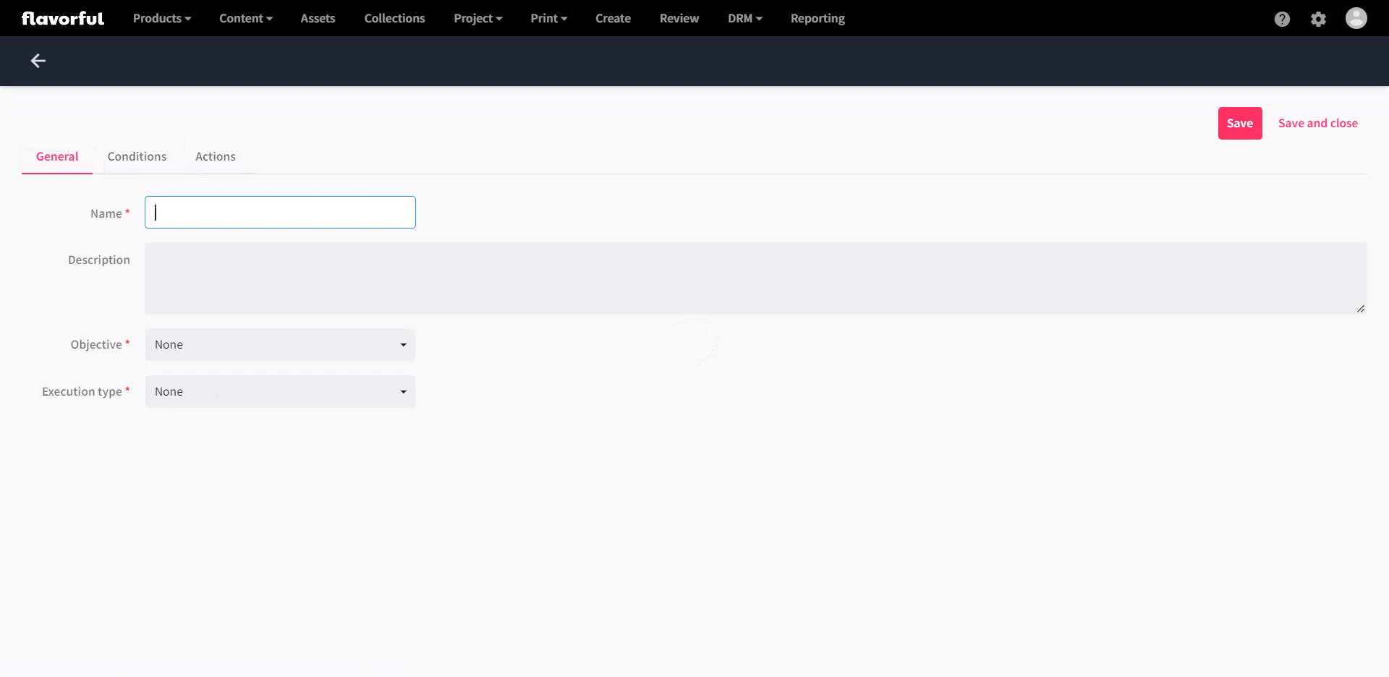
{"action": "type", "text": "Sample Trigger"}
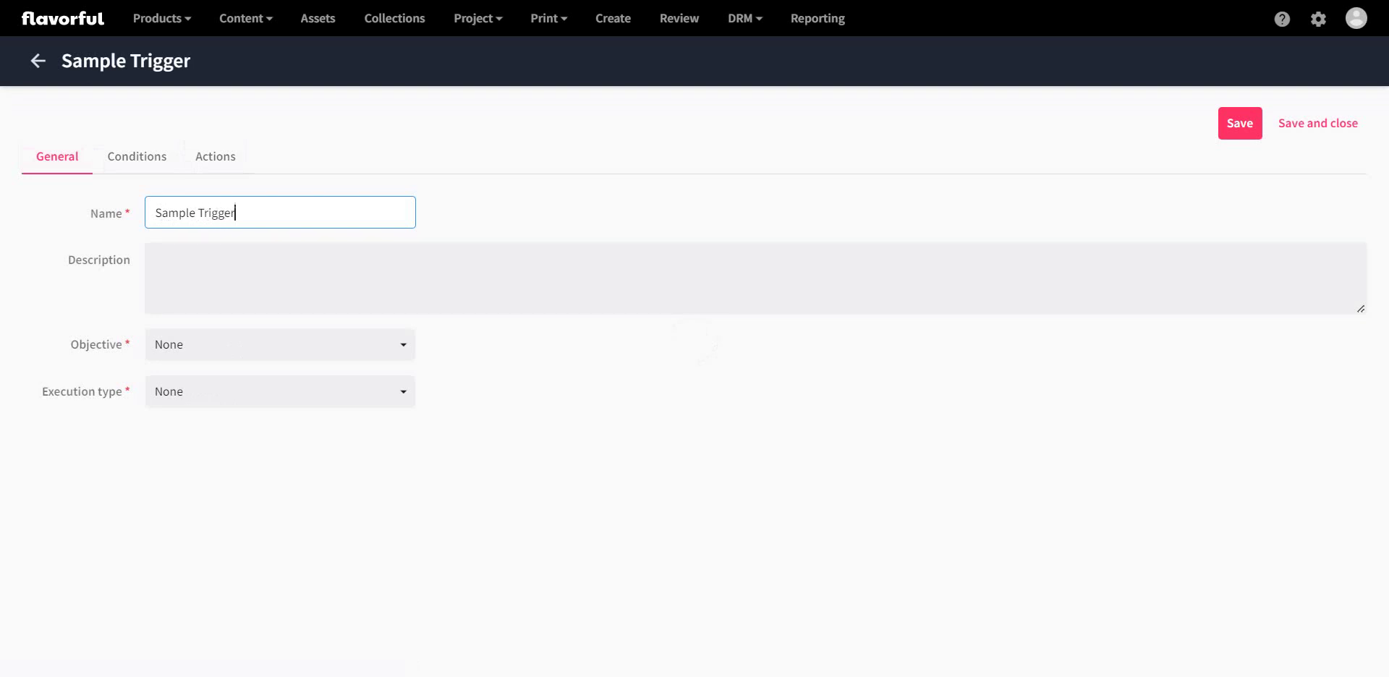
{"action": "key", "text": "ctrl+a"}
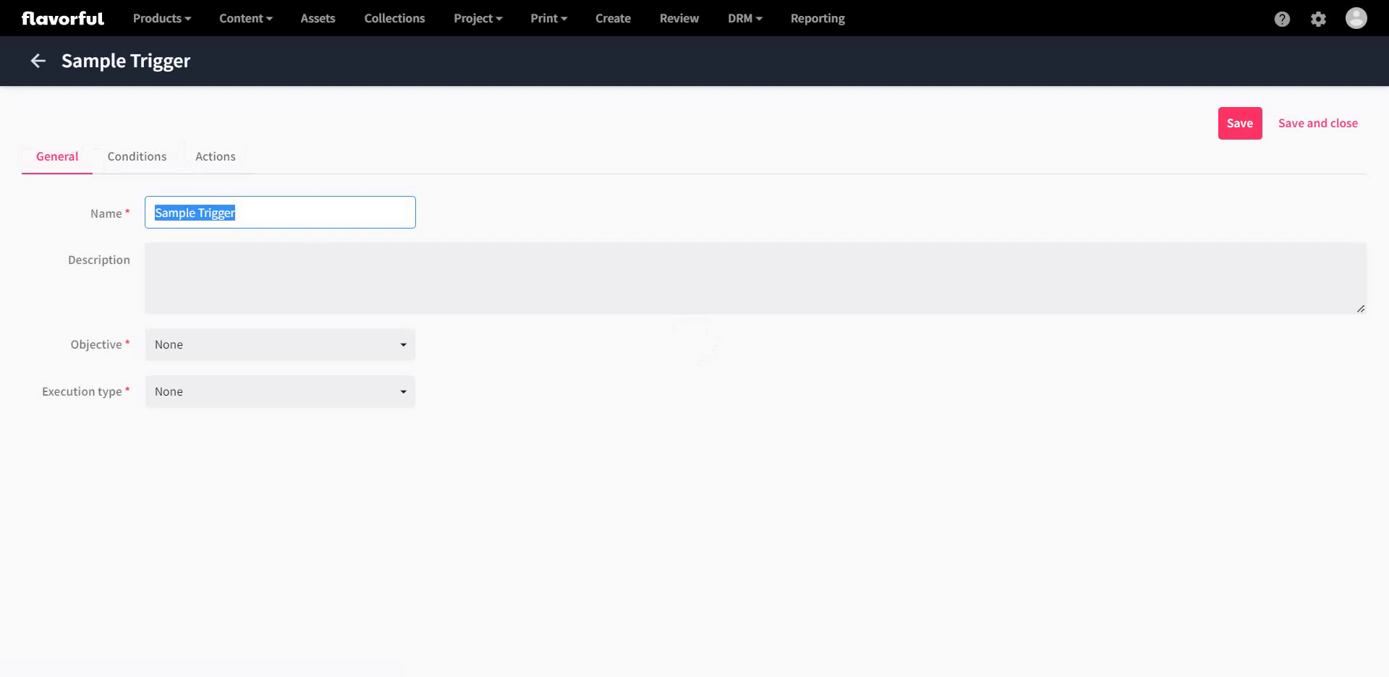
{"action": "left_click", "coordinate": [156, 258]}
{"action": "key", "text": "ctrl+v"}
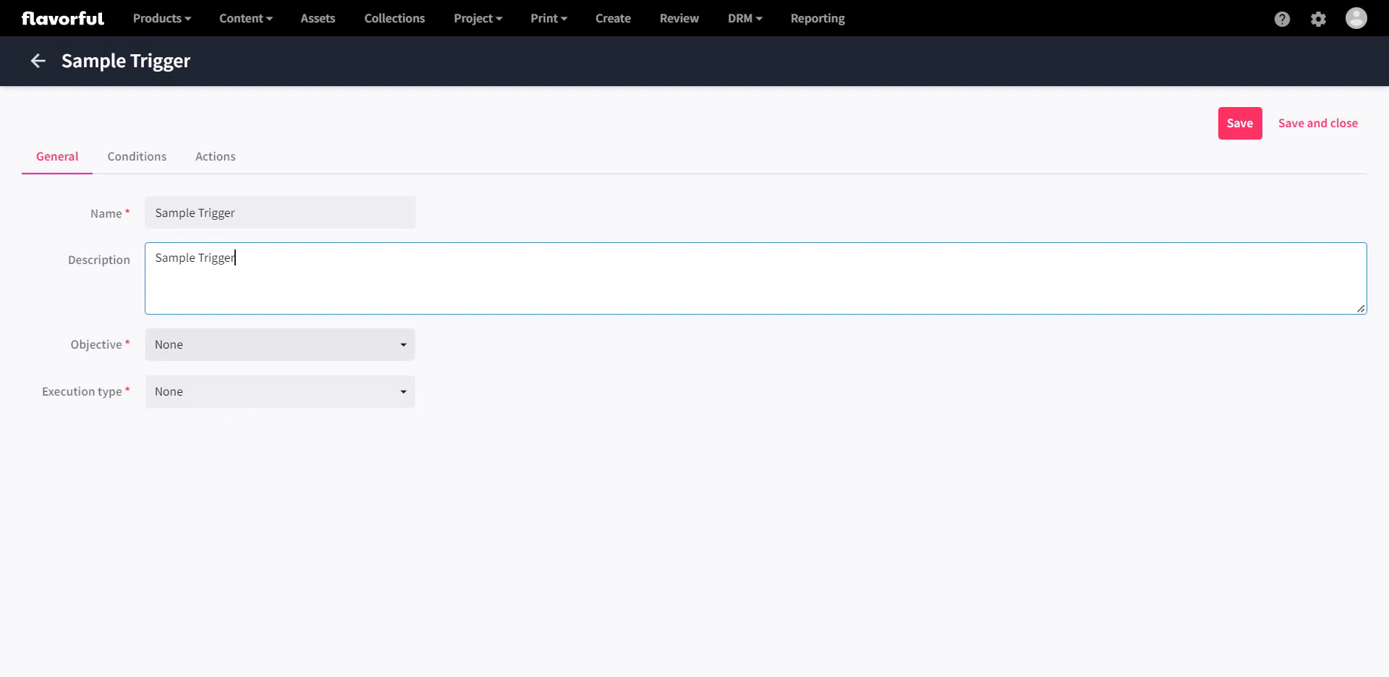
Set the trigger's objective to Entity creation and its execution type to In background
{"action": "left_click", "coordinate": [280, 344]}
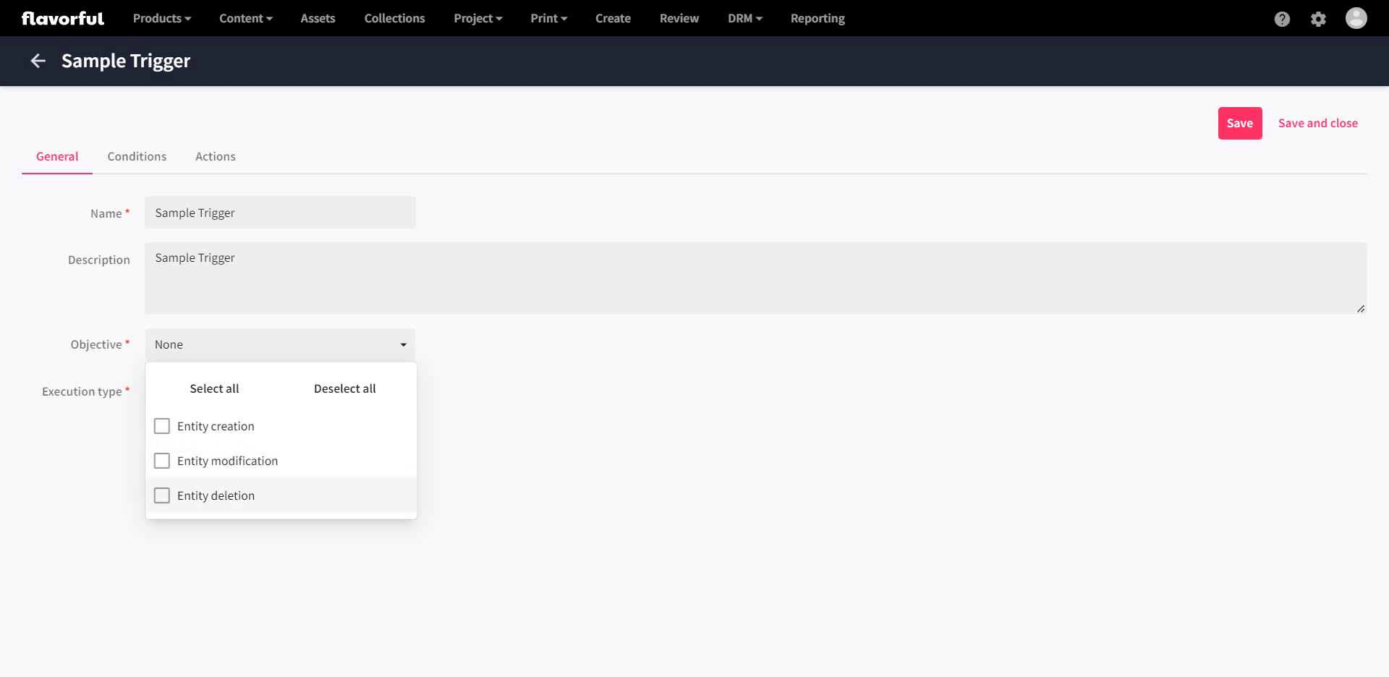
{"action": "left_click", "coordinate": [216, 426]}
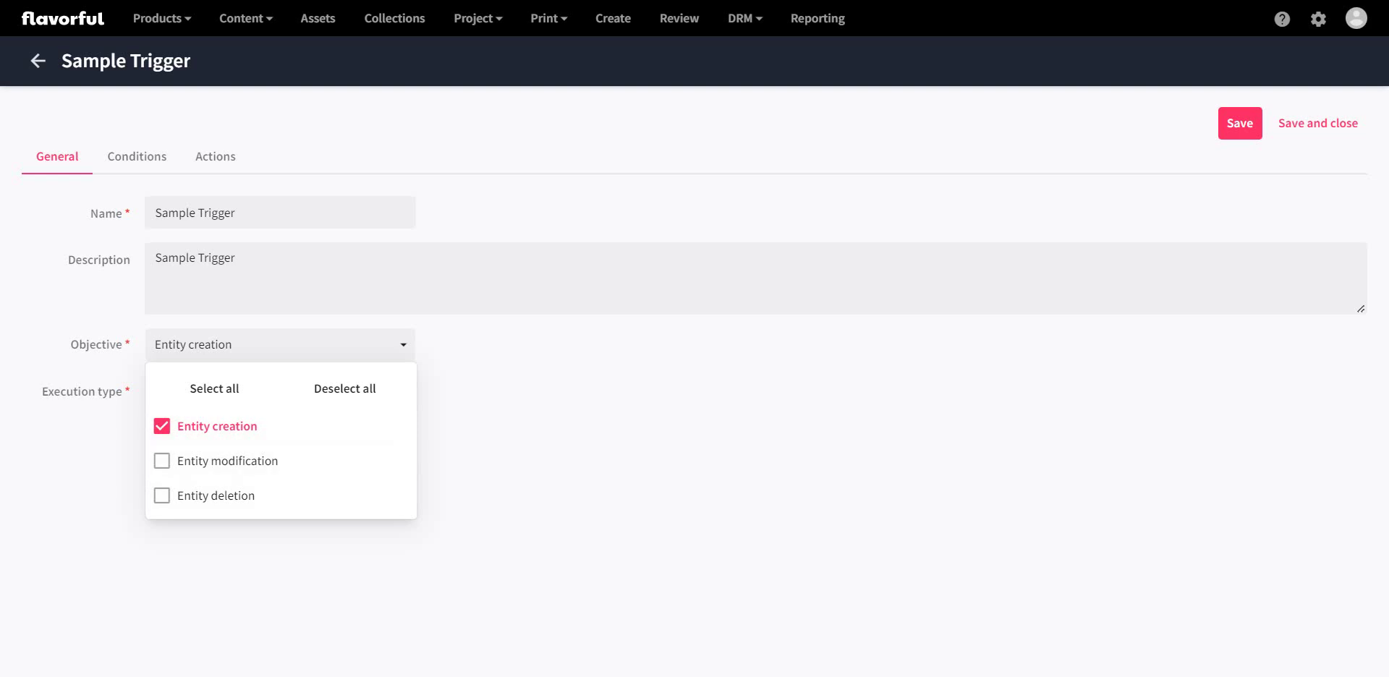
{"action": "key", "text": "Escape"}
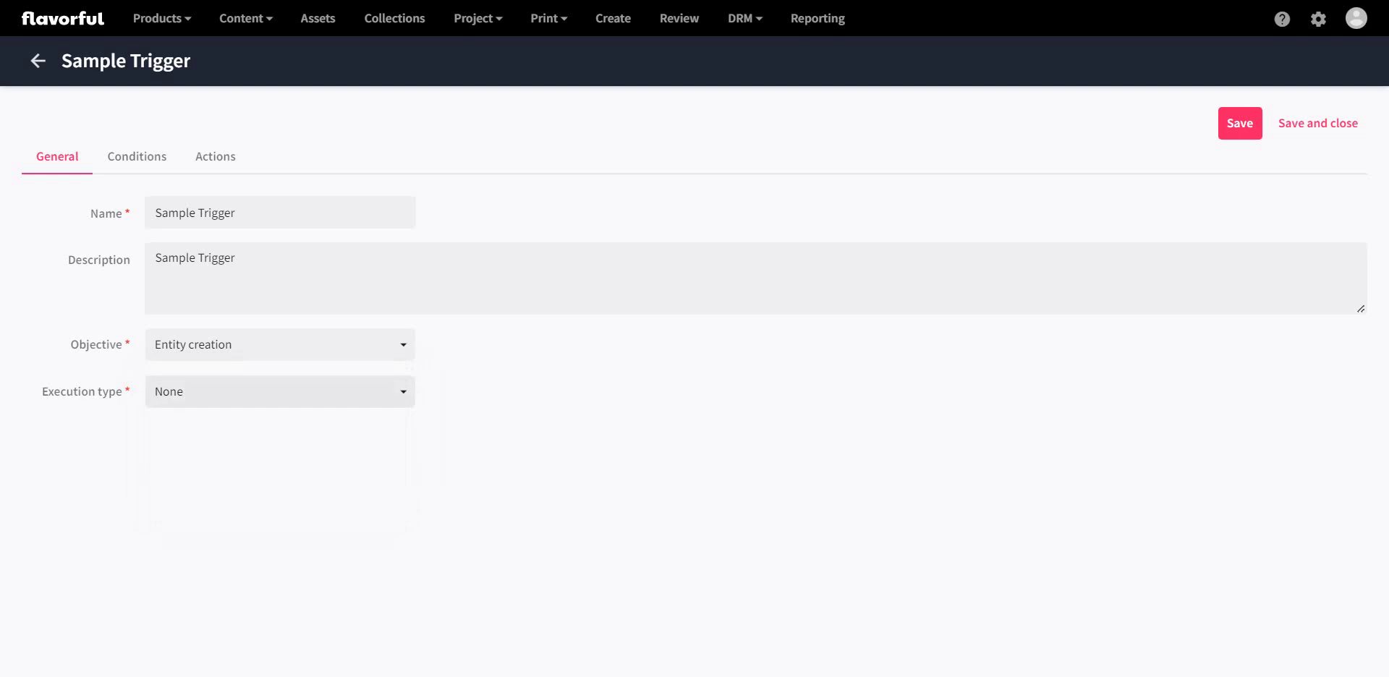
{"action": "key", "text": "Tab"}
{"action": "key", "text": "Down"}
{"action": "key", "text": "Down"}
{"action": "key", "text": "Down"}
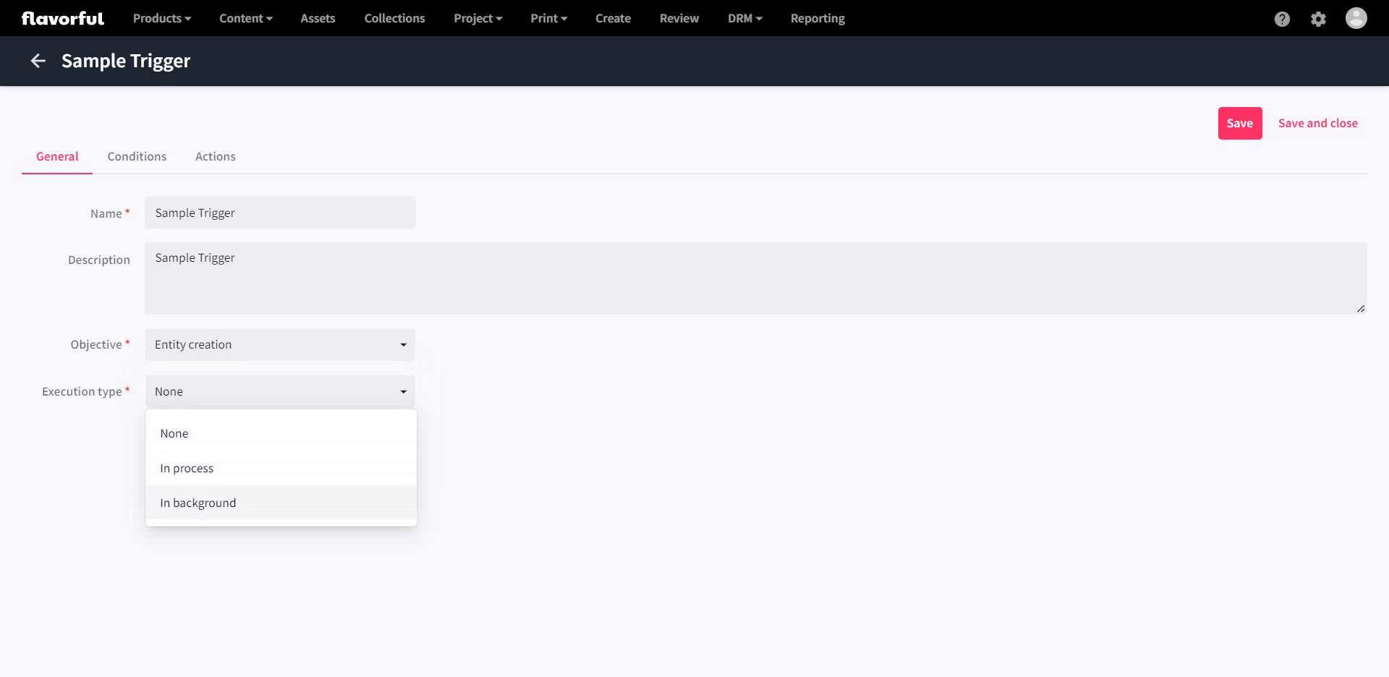
{"action": "key", "text": "Up"}
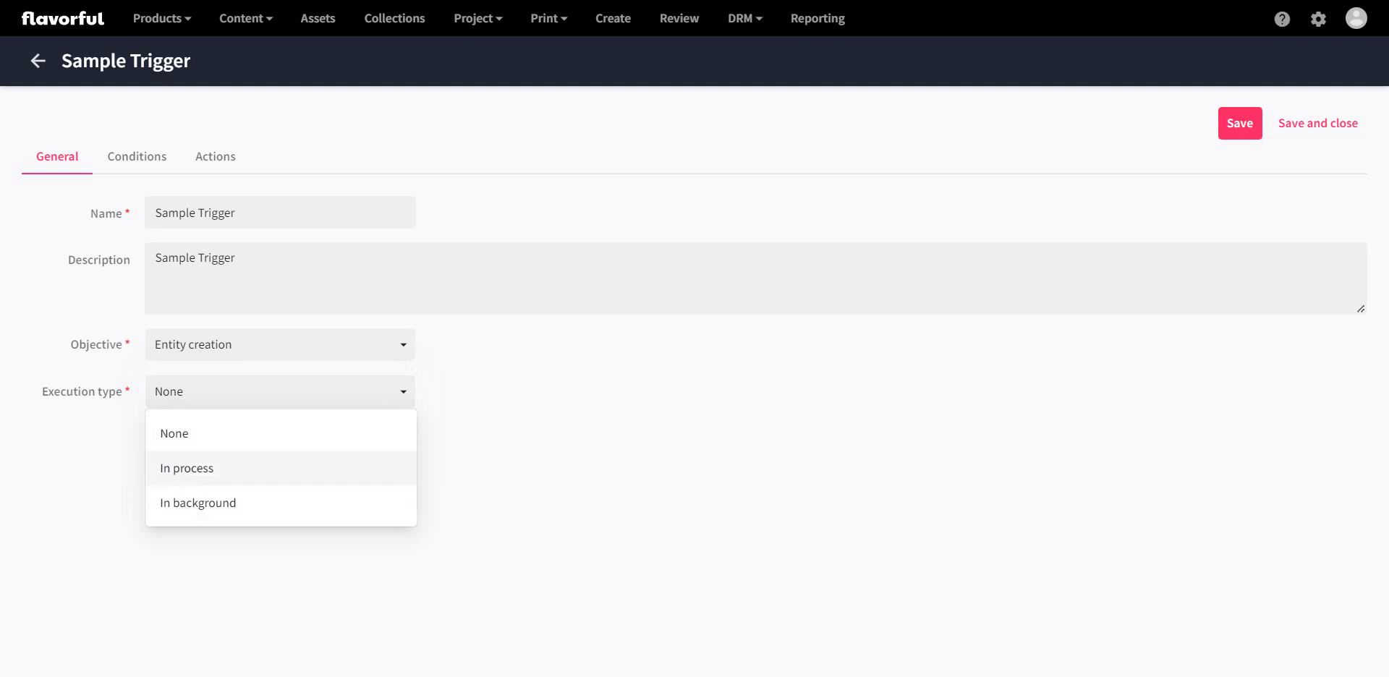
{"action": "key", "text": "Down"}
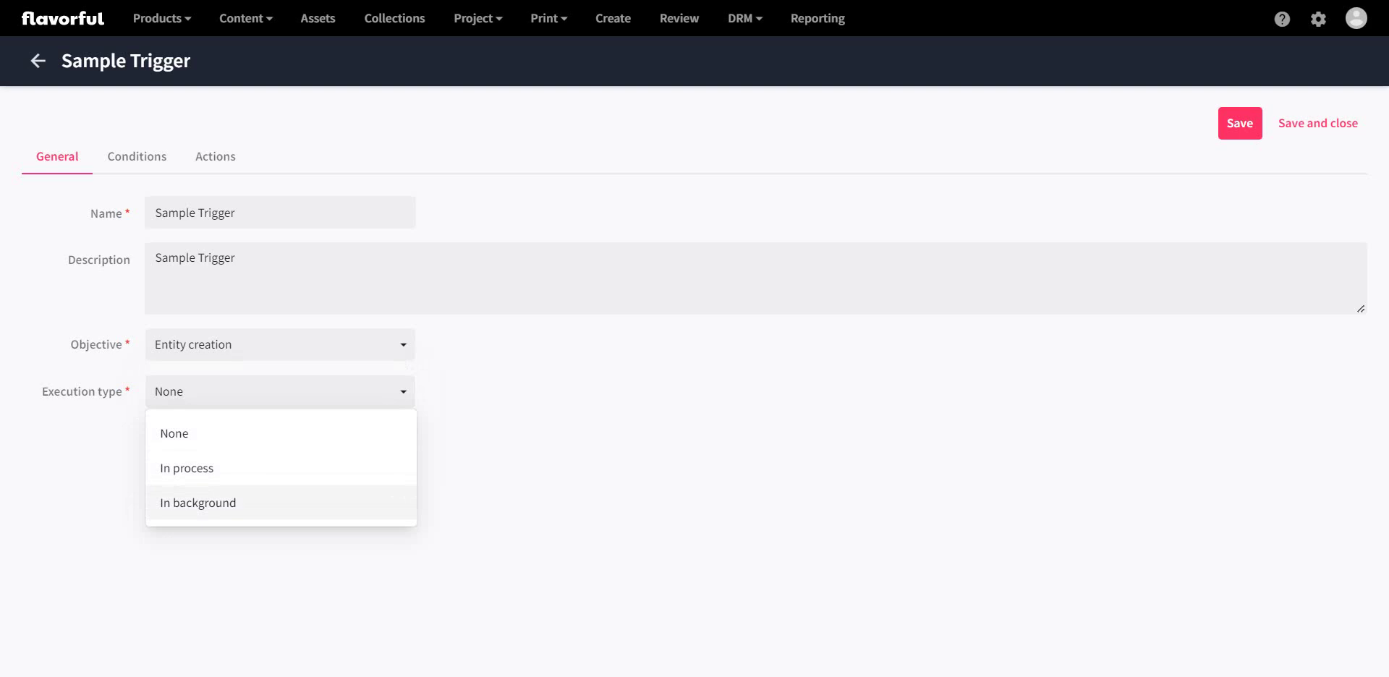
{"action": "key", "text": "Return"}
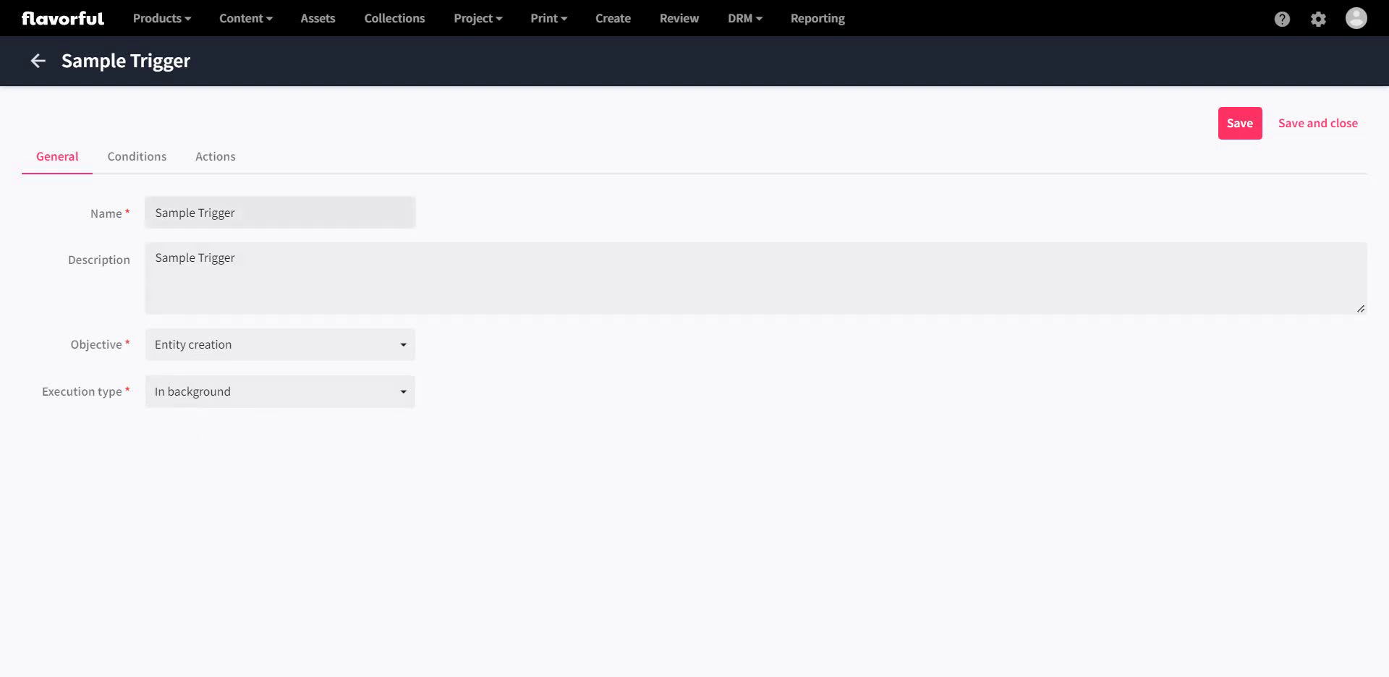
Add the Asset (M.Asset) definition to the trigger's conditions
{"action": "left_click", "coordinate": [137, 156]}
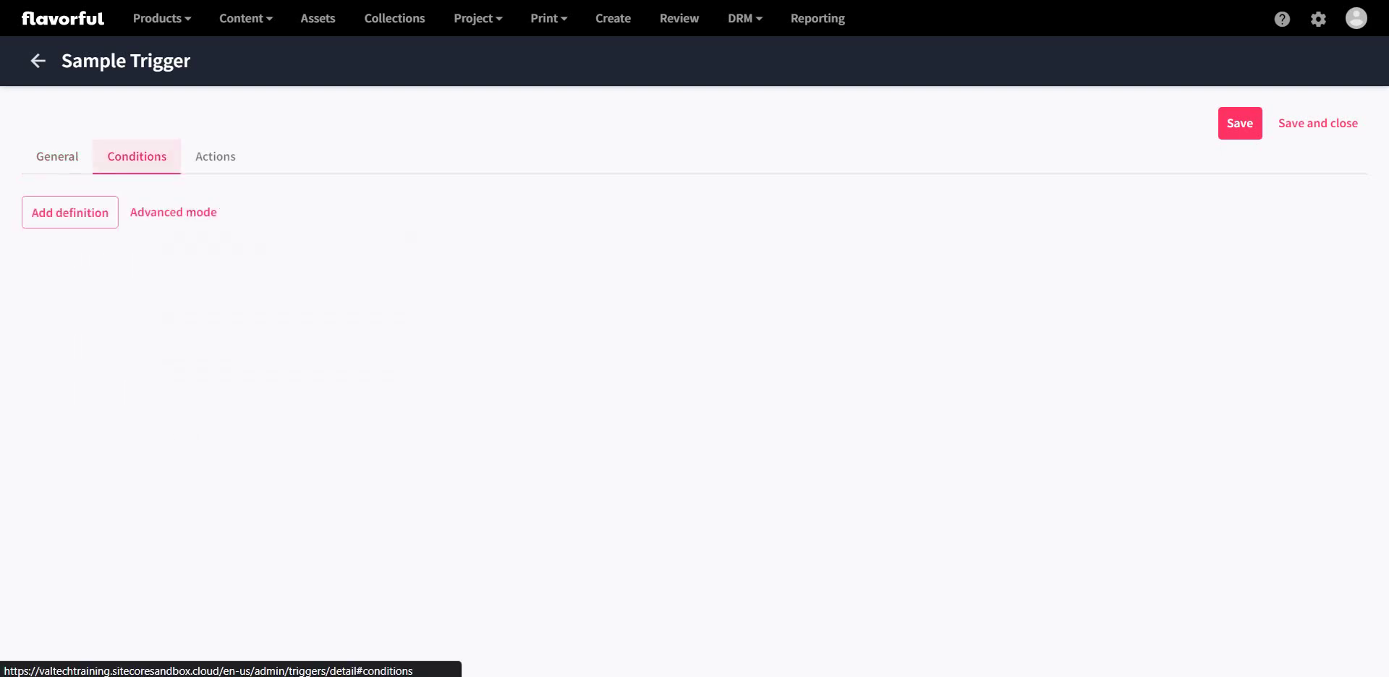
{"action": "left_click", "coordinate": [69, 212]}
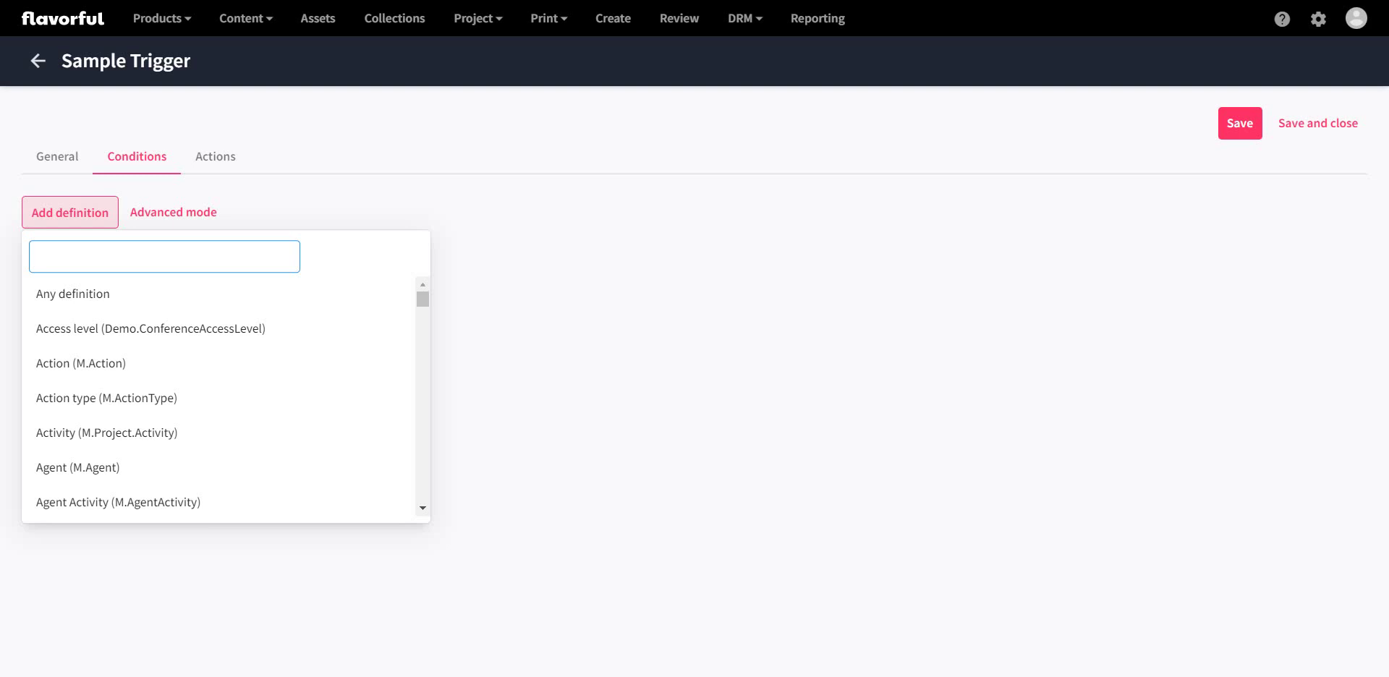
{"action": "type", "text": "M.Ass"}
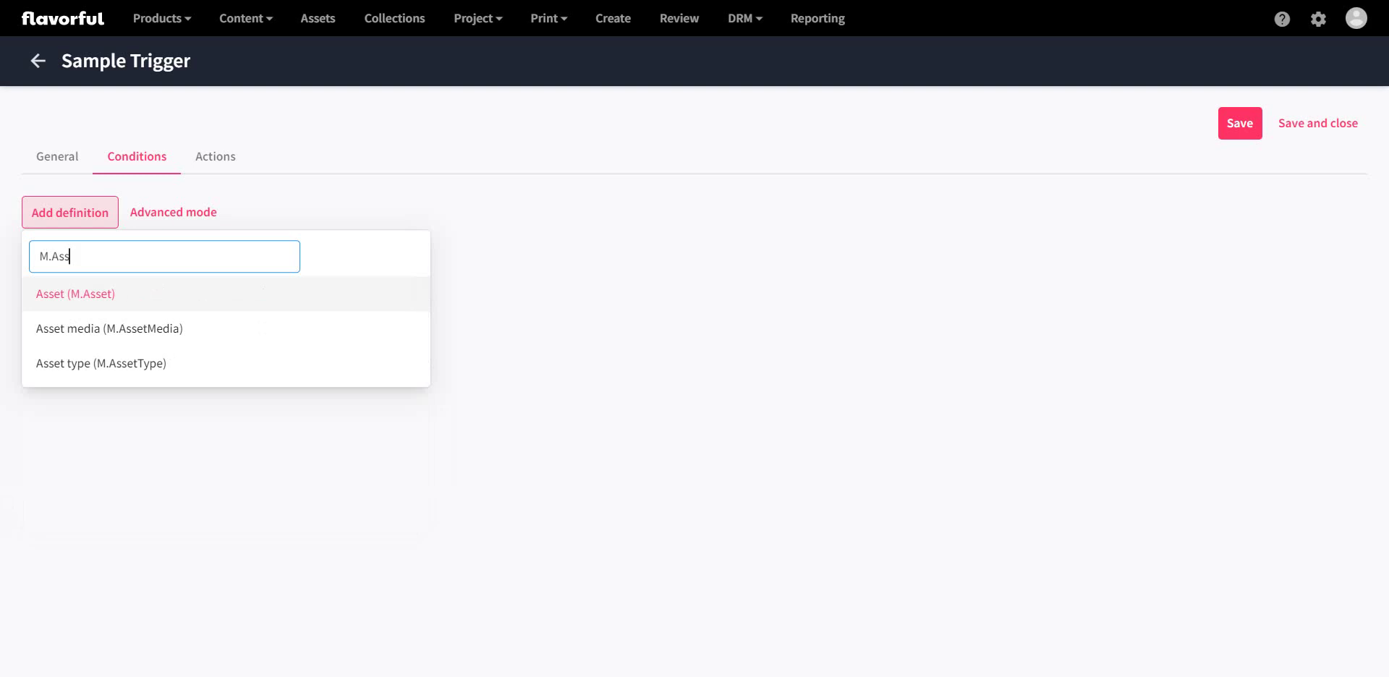
{"action": "key", "text": "Return"}
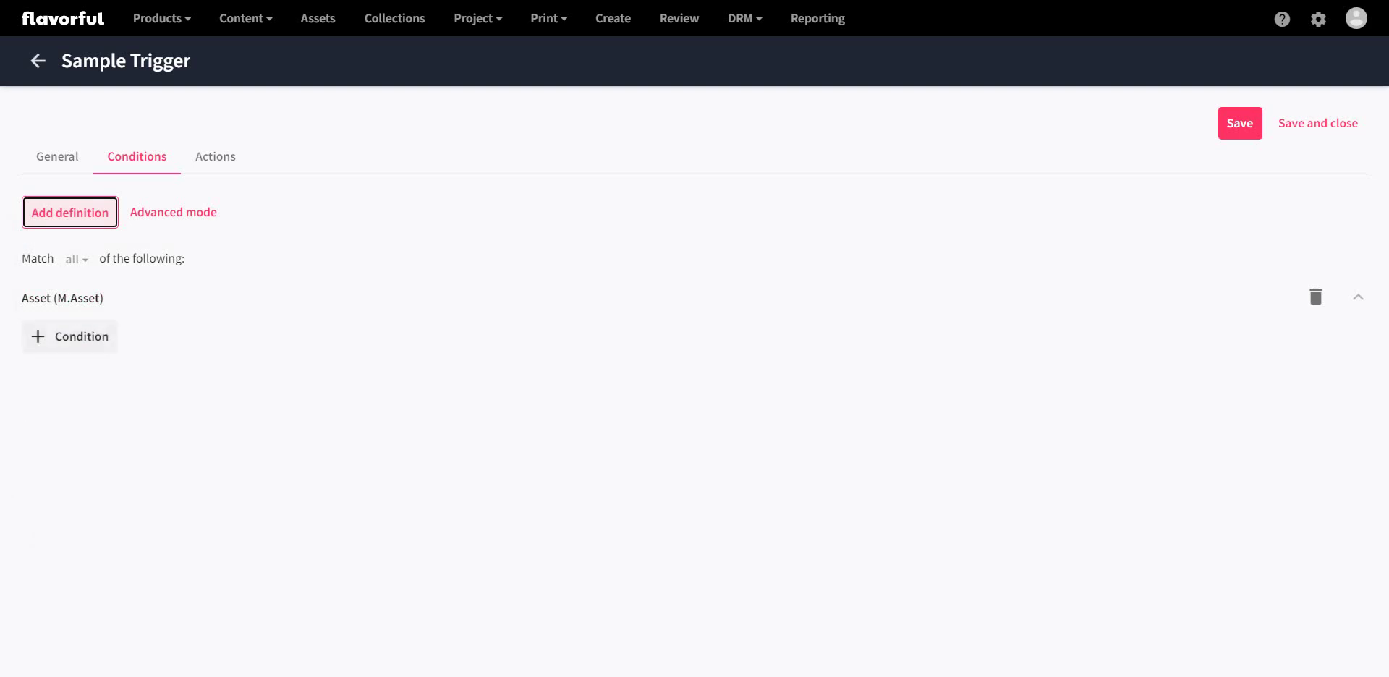
Add a condition under the Asset definition based on Final lifecycle status (FinalLifeCycleStatusToAsset)
{"action": "left_click", "coordinate": [70, 337]}
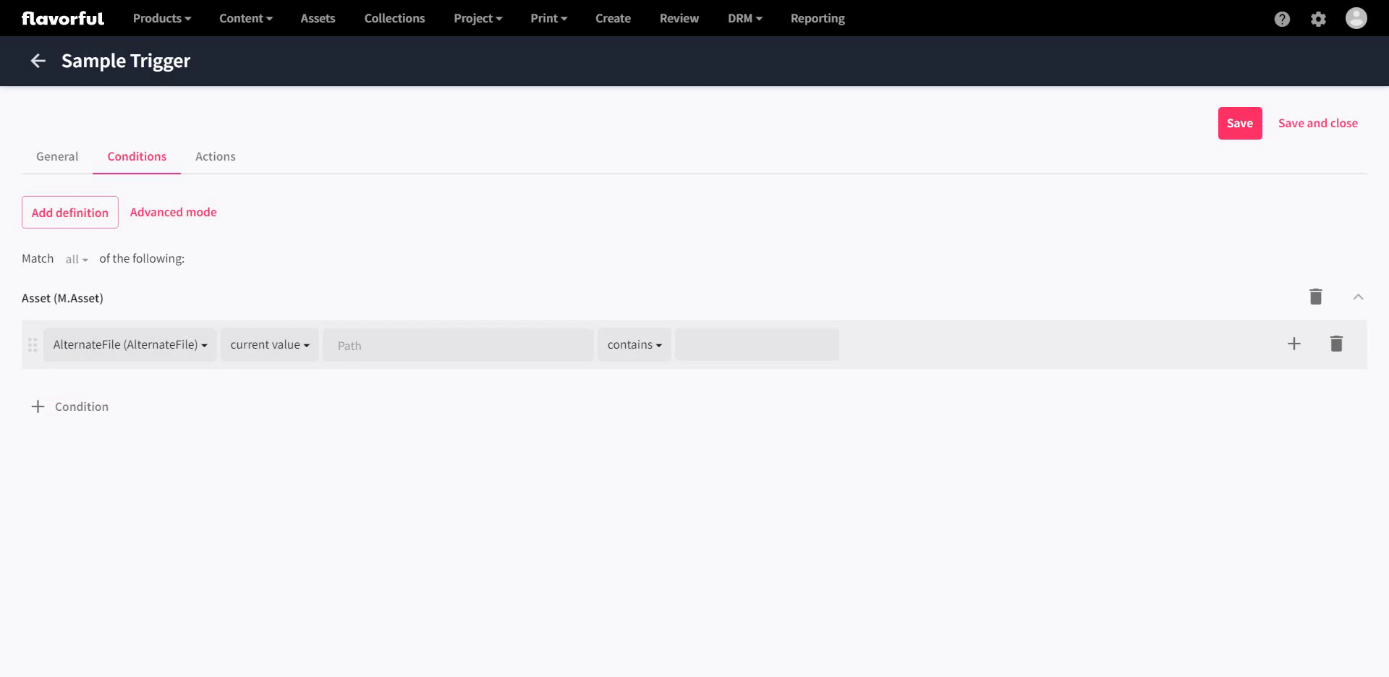
{"action": "left_click", "coordinate": [131, 344]}
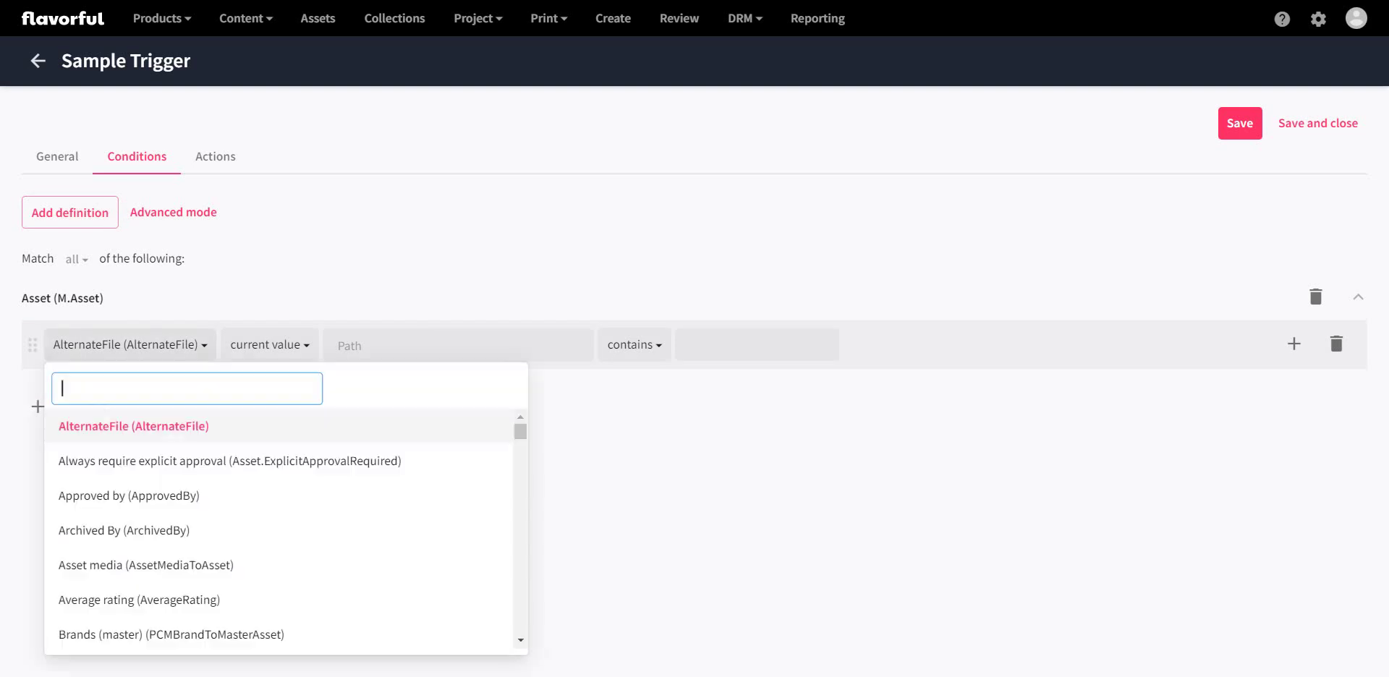
{"action": "type", "text": "Final"}
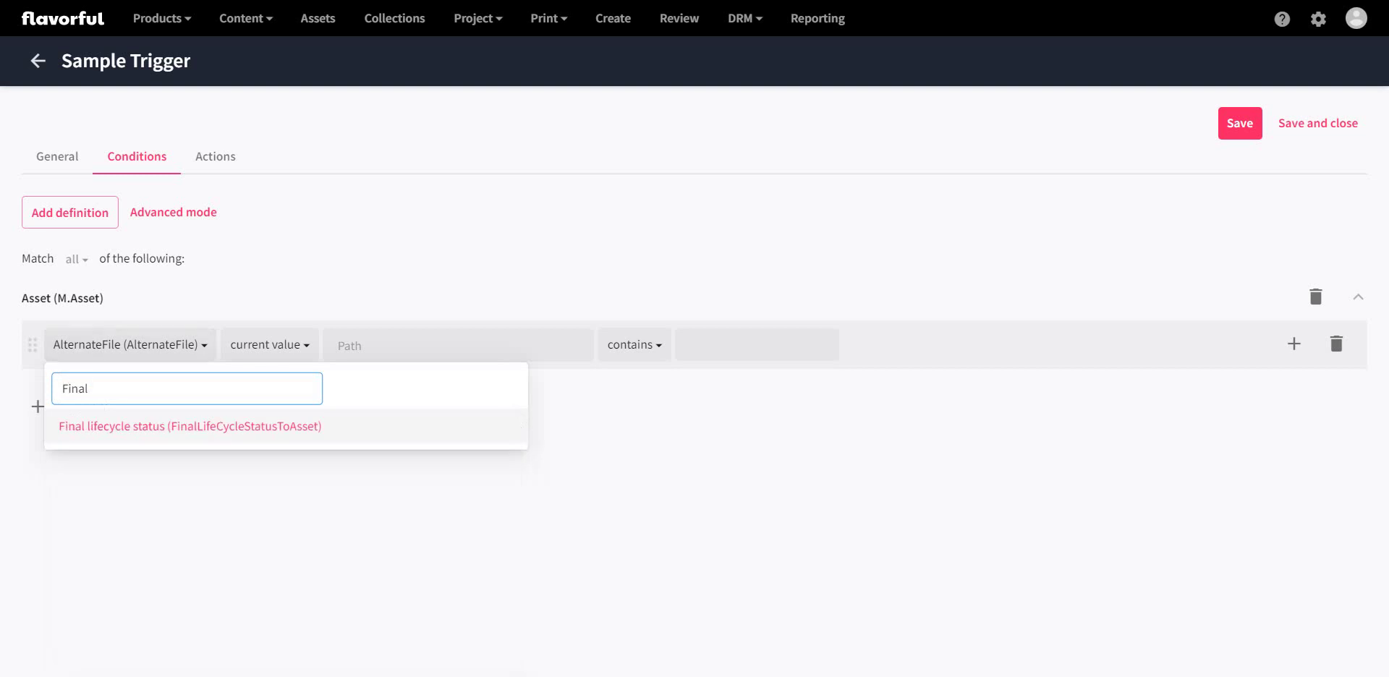
{"action": "key", "text": "Return"}
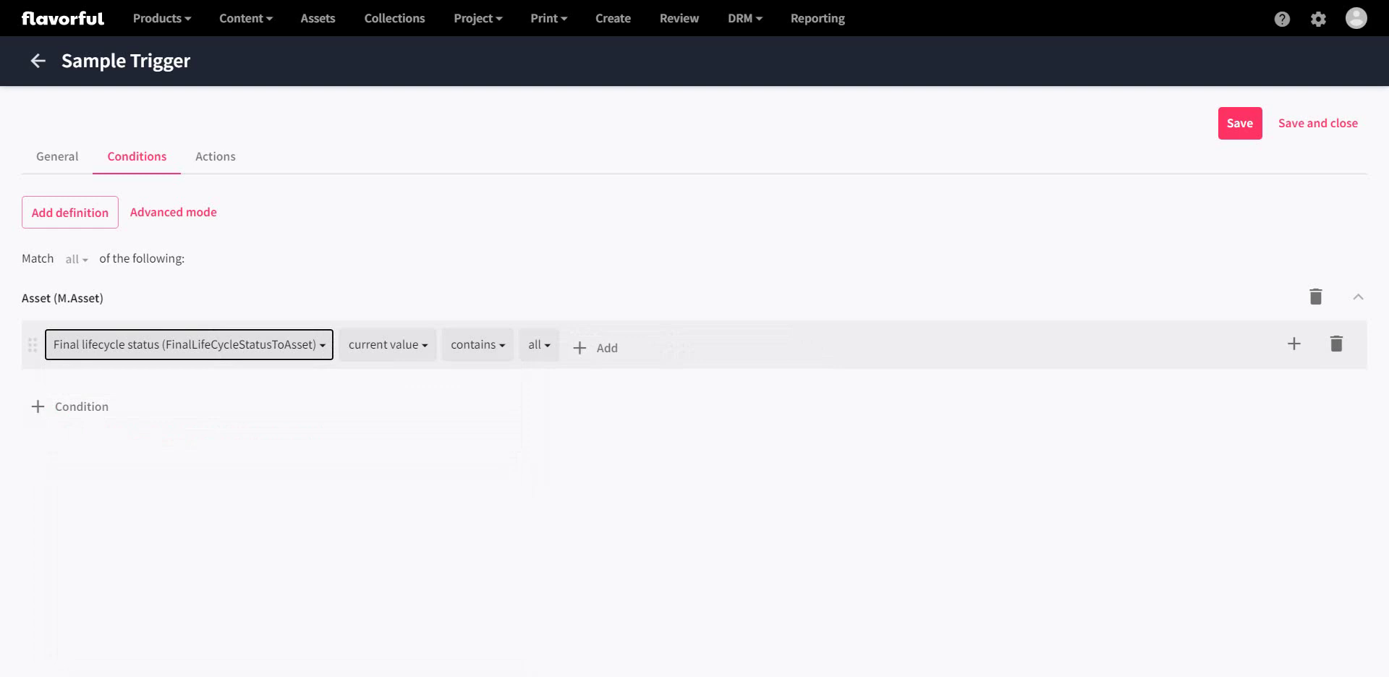
Make the lifecycle status condition match any of the chosen values and add the Created status to it
{"action": "left_click", "coordinate": [539, 344]}
{"action": "key", "text": "Down"}
{"action": "key", "text": "Return"}
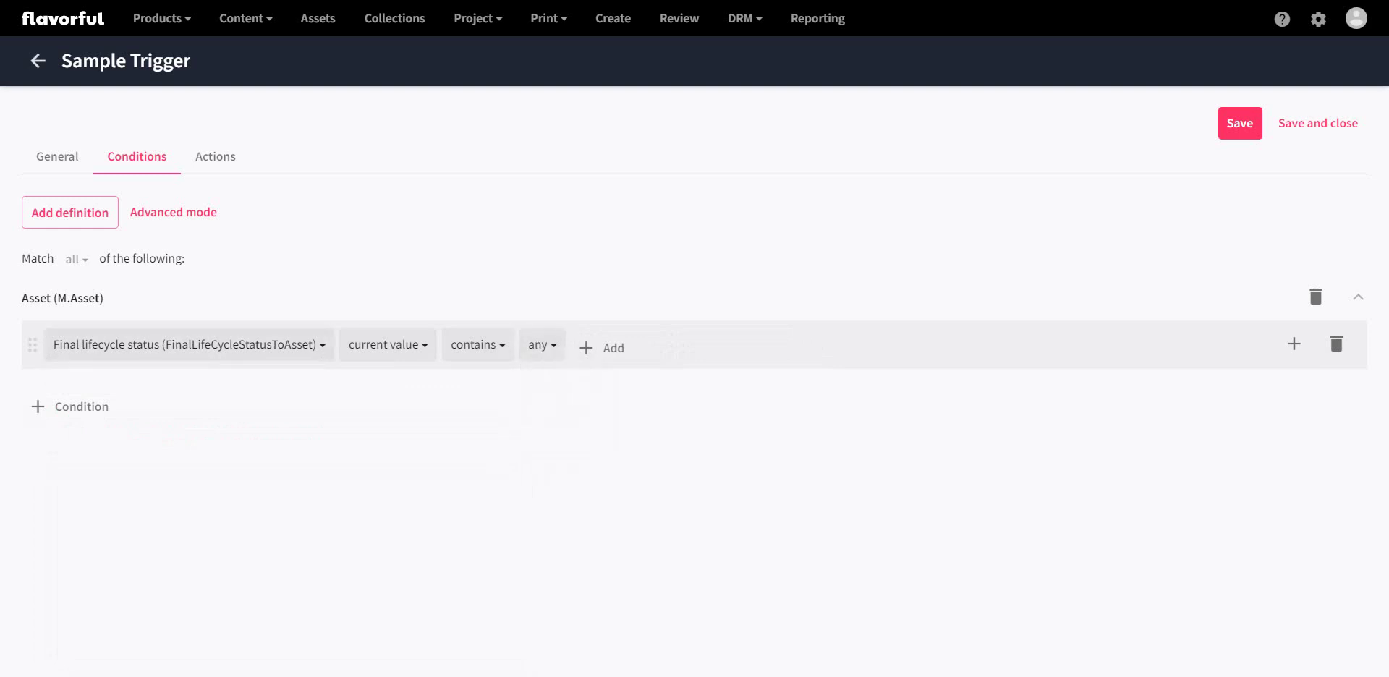
{"action": "key", "text": "Tab"}
{"action": "key", "text": "Return"}
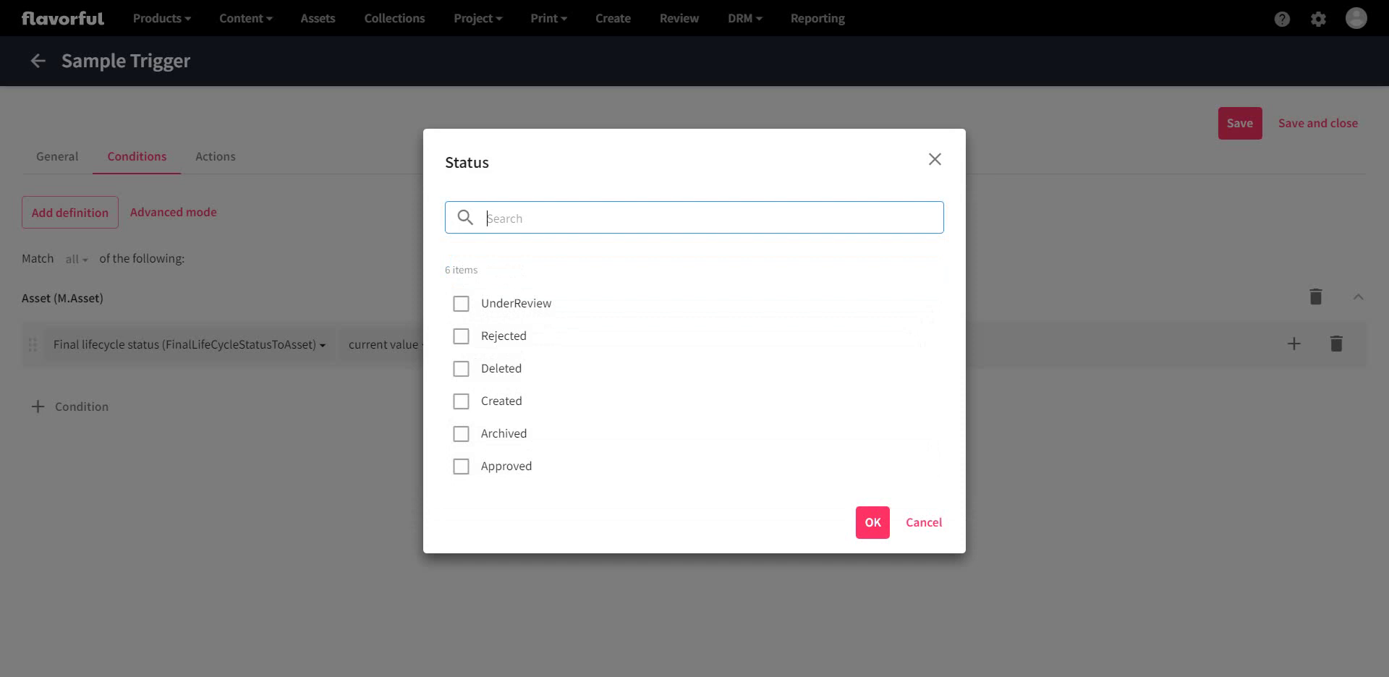
{"action": "left_click", "coordinate": [460, 401]}
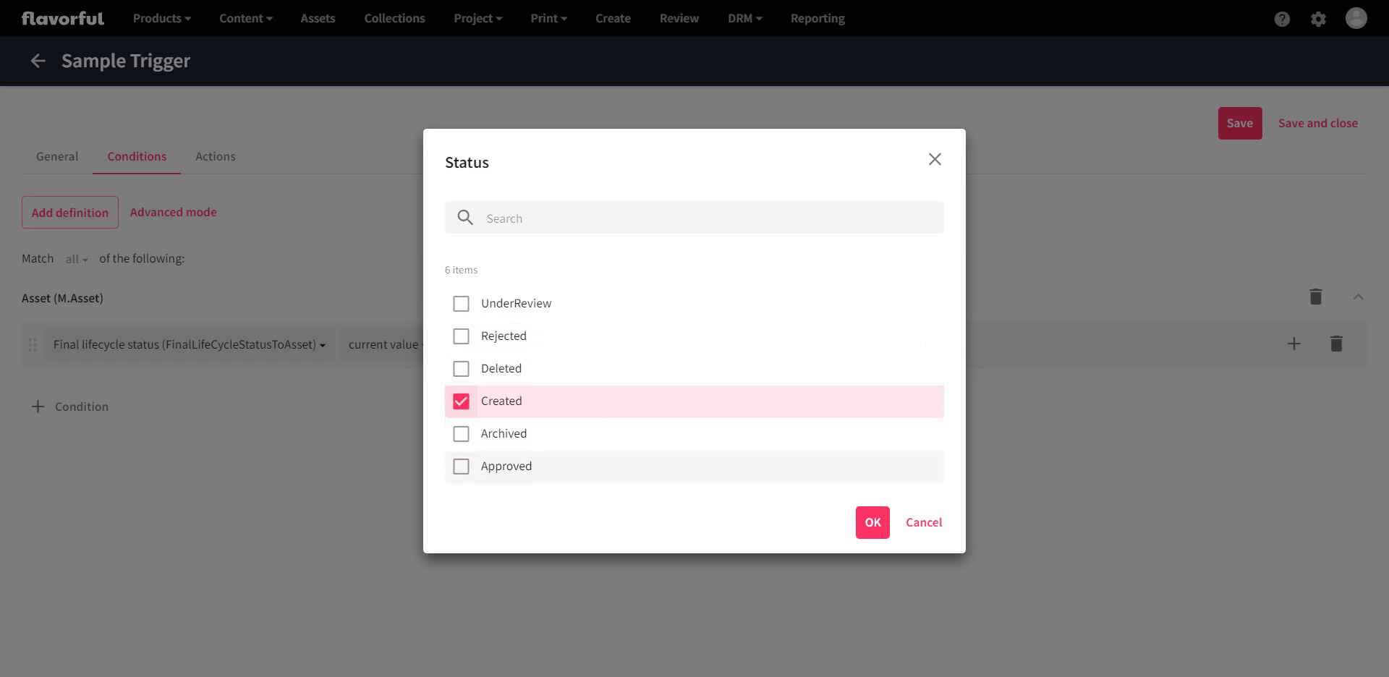
{"action": "left_click", "coordinate": [872, 522]}
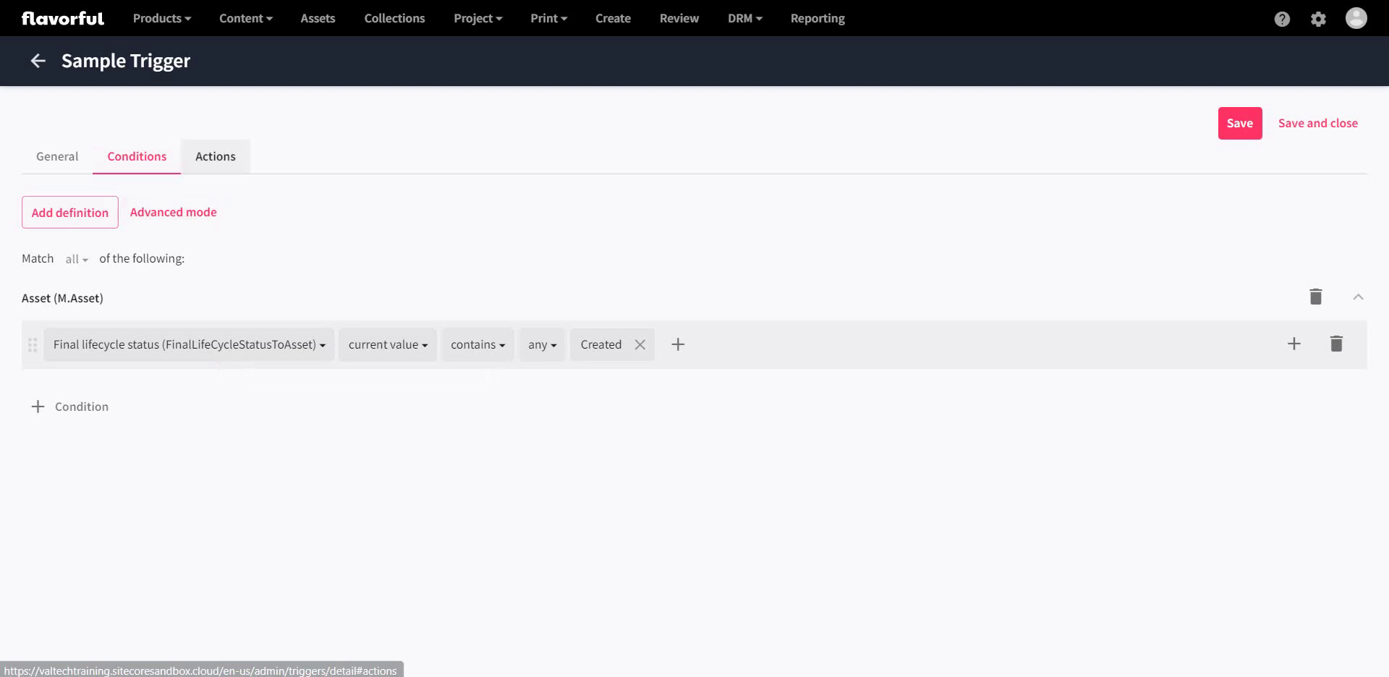
Add Sample Action as the trigger's post action and recheck the trigger's general settings, conditions and actions
{"action": "left_click", "coordinate": [216, 156]}
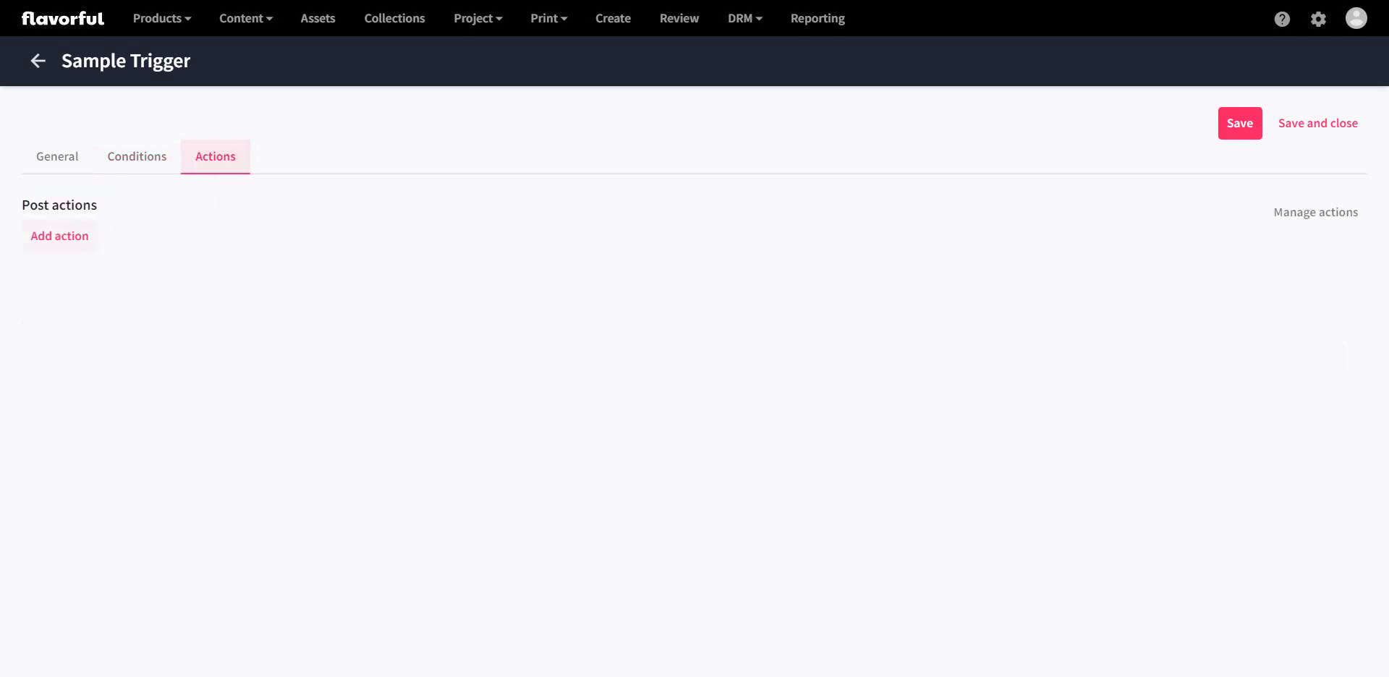
{"action": "left_click", "coordinate": [59, 235]}
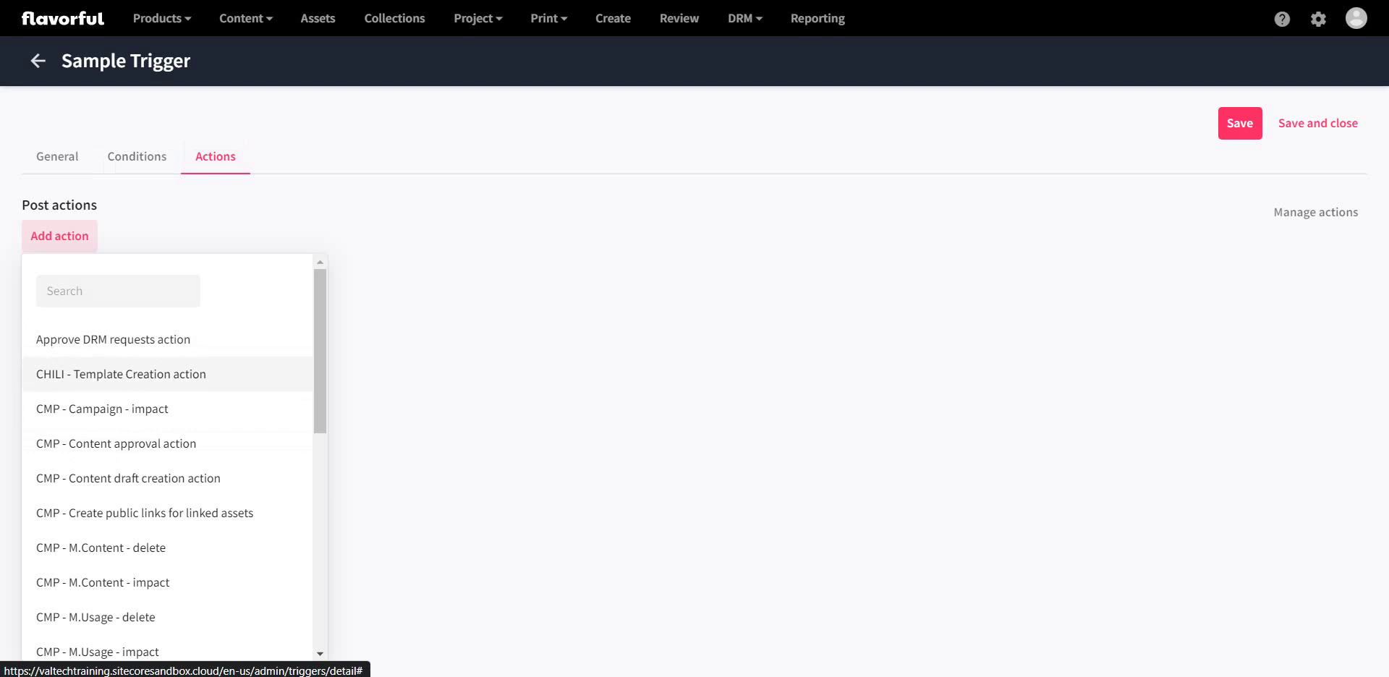
{"action": "scroll", "coordinate": [174, 434], "scroll_direction": "down", "scroll_amount": 6}
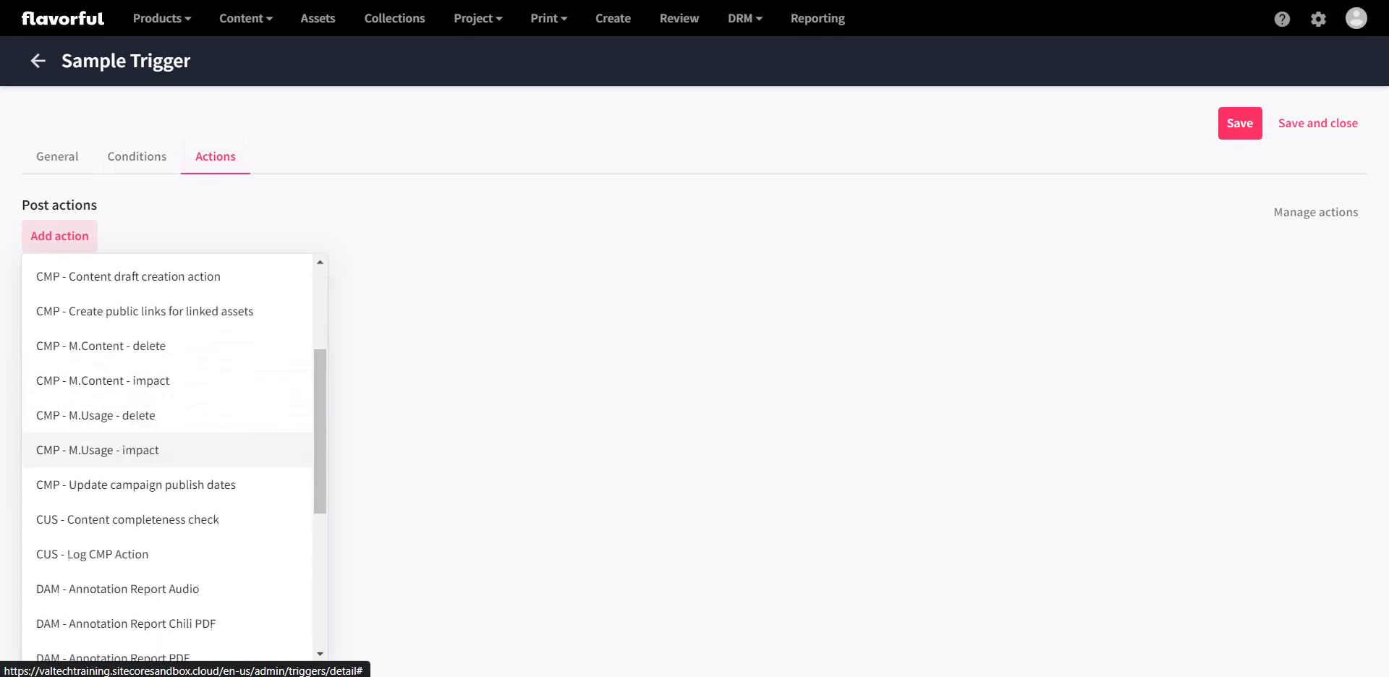
{"action": "scroll", "coordinate": [174, 454], "scroll_direction": "down", "scroll_amount": 4}
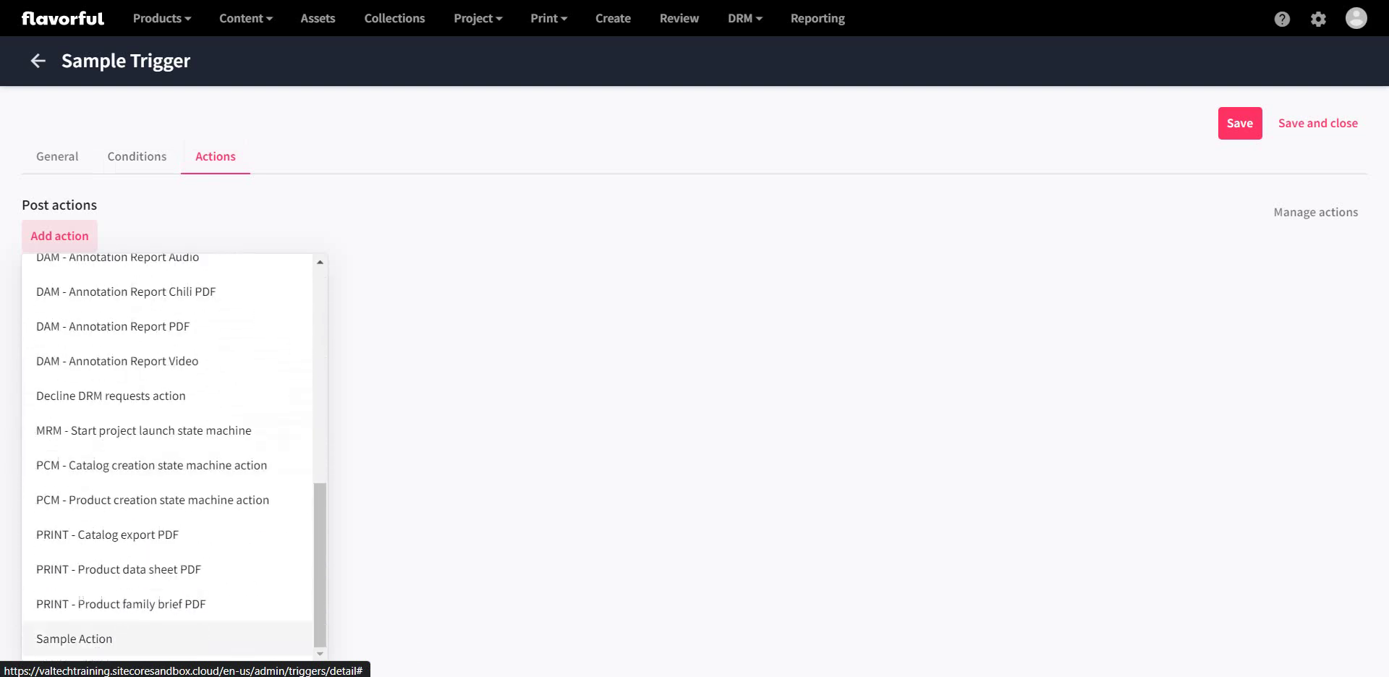
{"action": "left_click", "coordinate": [173, 638]}
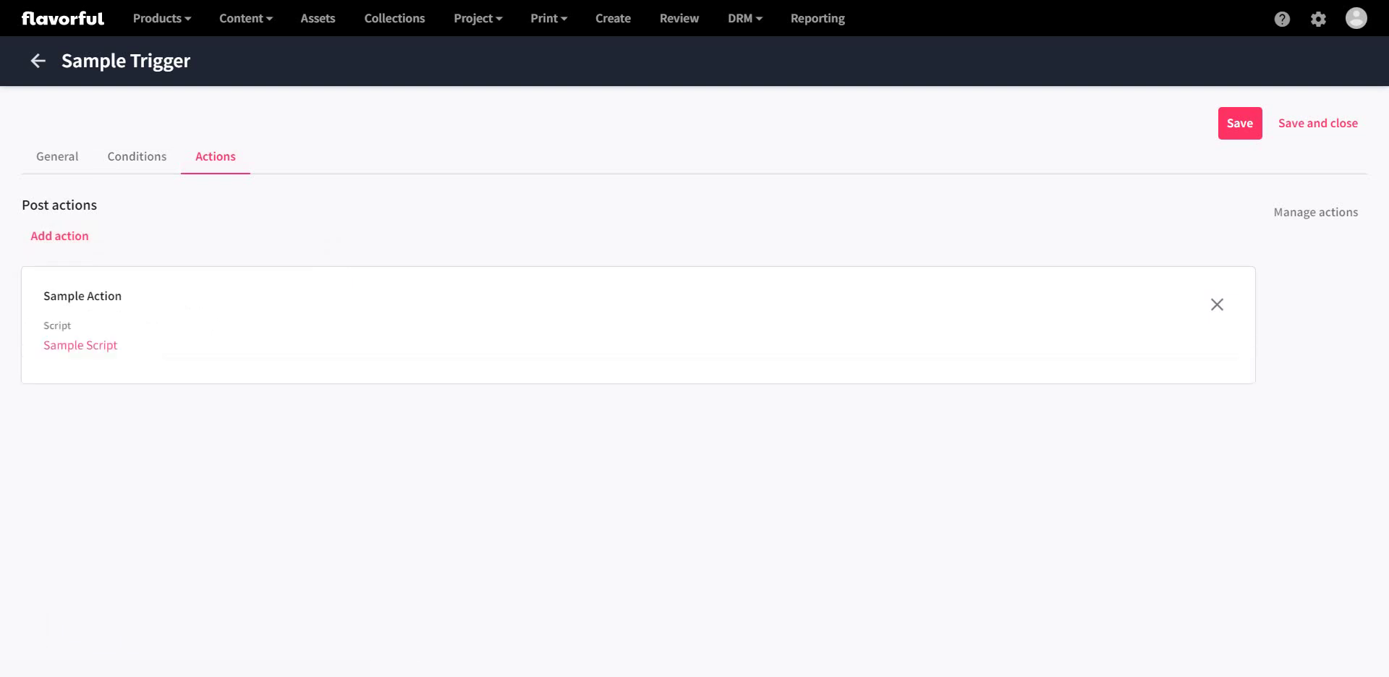
{"action": "left_click", "coordinate": [57, 156]}
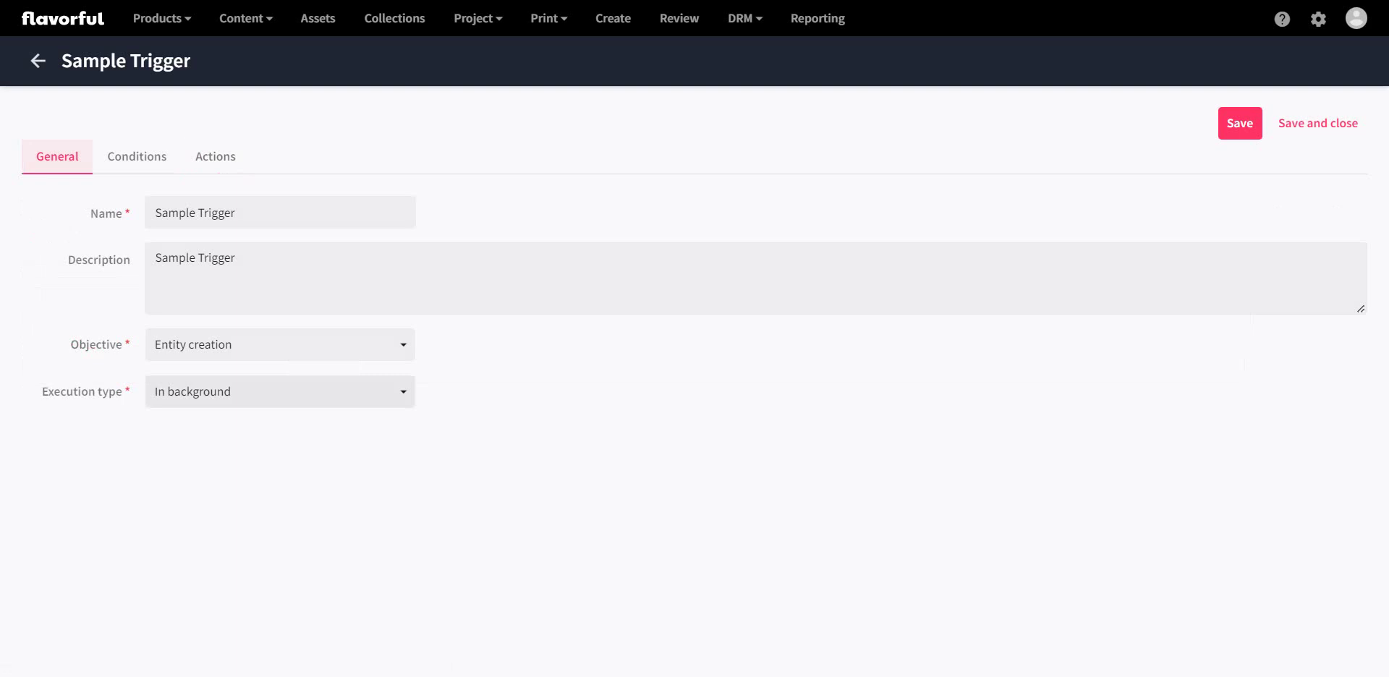
{"action": "left_click", "coordinate": [137, 156]}
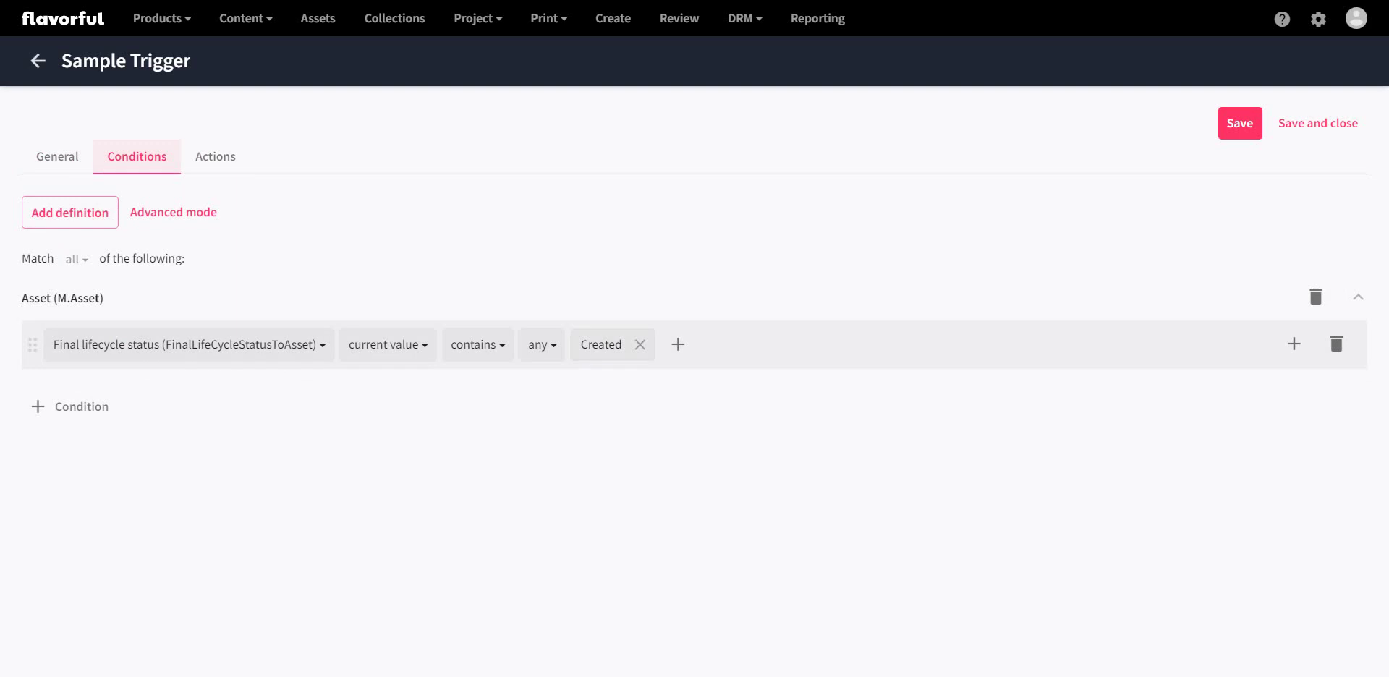
{"action": "left_click", "coordinate": [215, 157]}
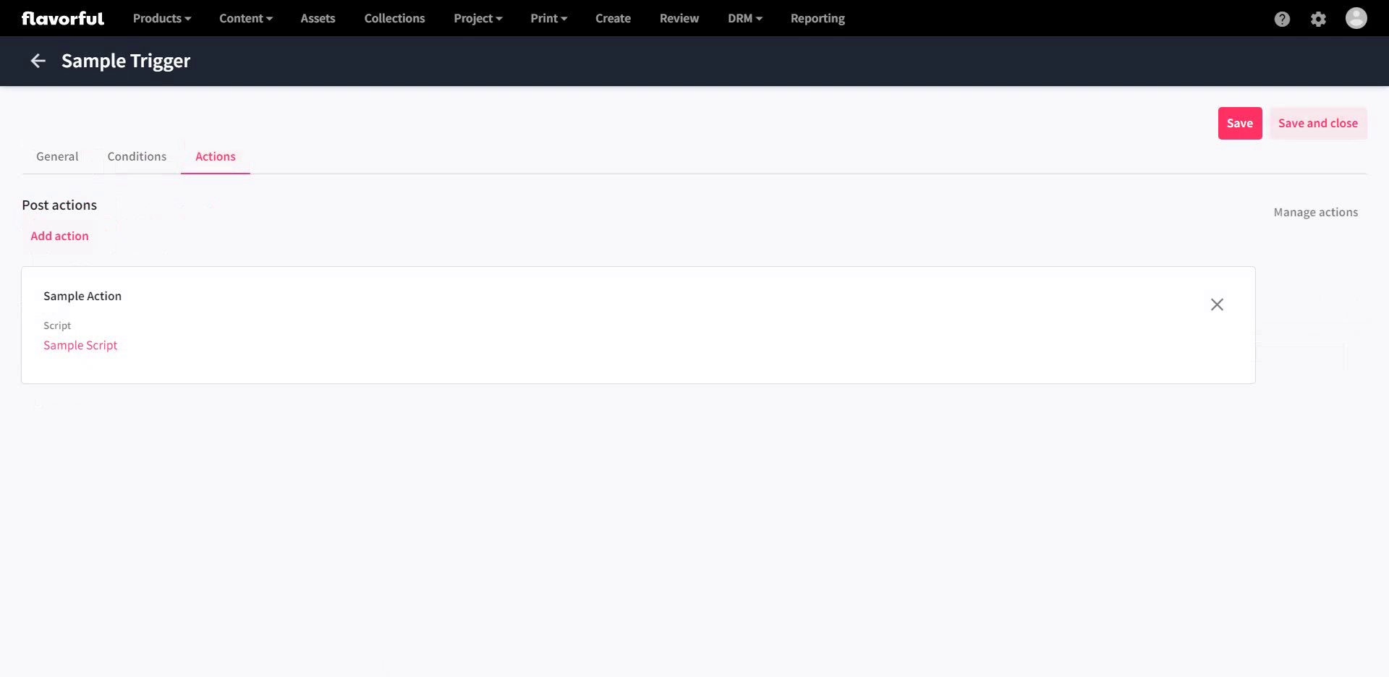
Save and close the Sample Trigger and activate it
{"action": "left_click", "coordinate": [1317, 123]}
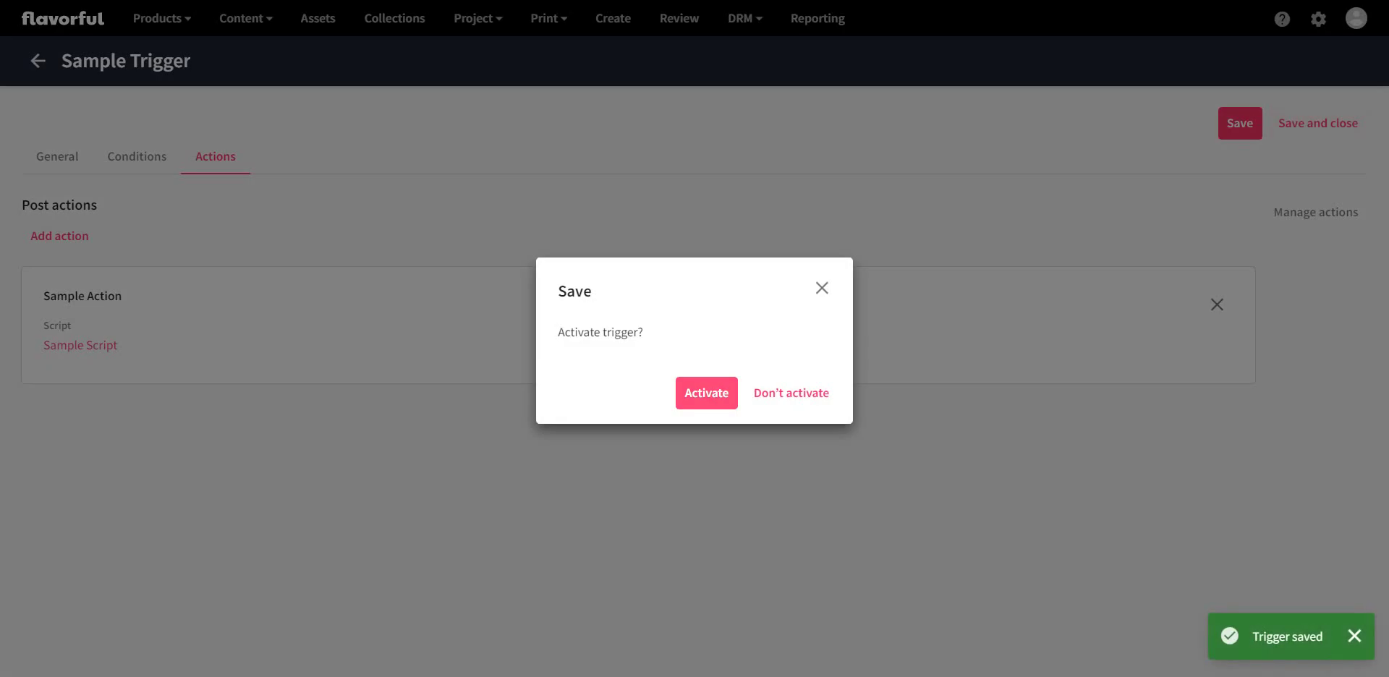
{"action": "left_click", "coordinate": [706, 392]}
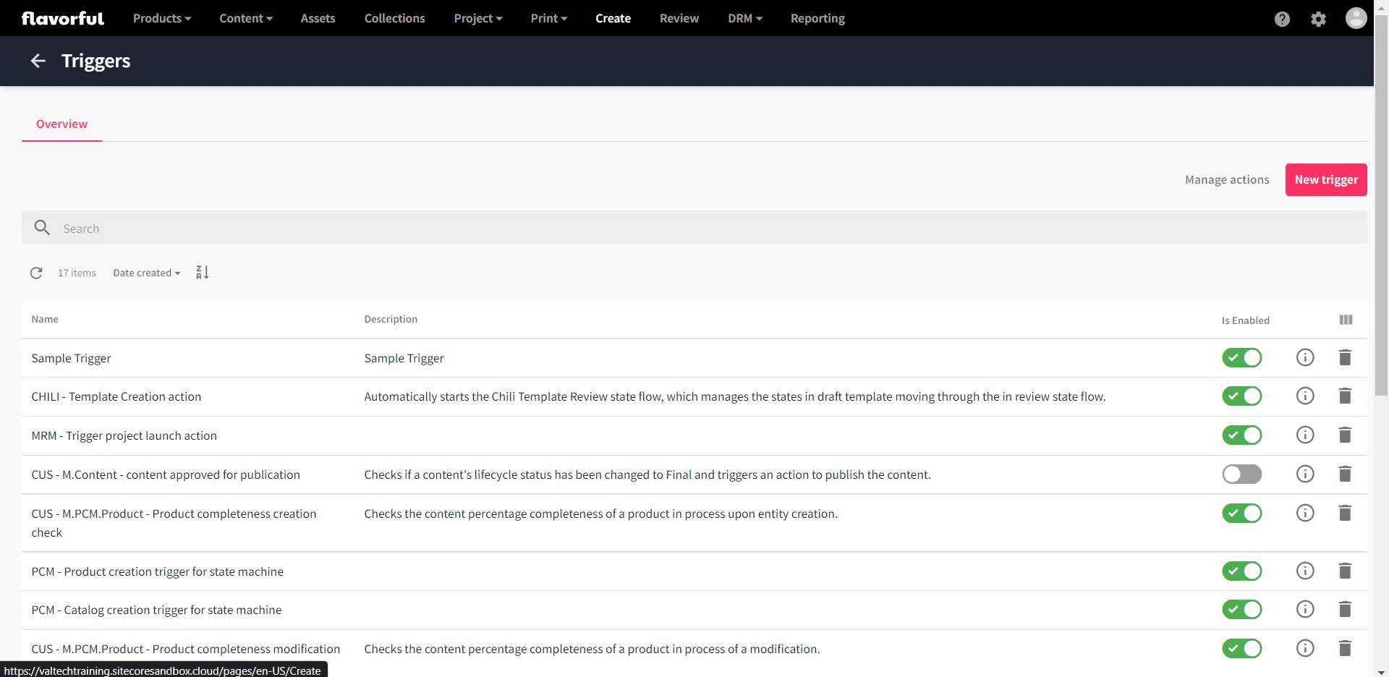
Upload the file SAMPLE.jpeg from the Desktop as a new asset on the Create page
{"action": "left_click", "coordinate": [613, 18]}
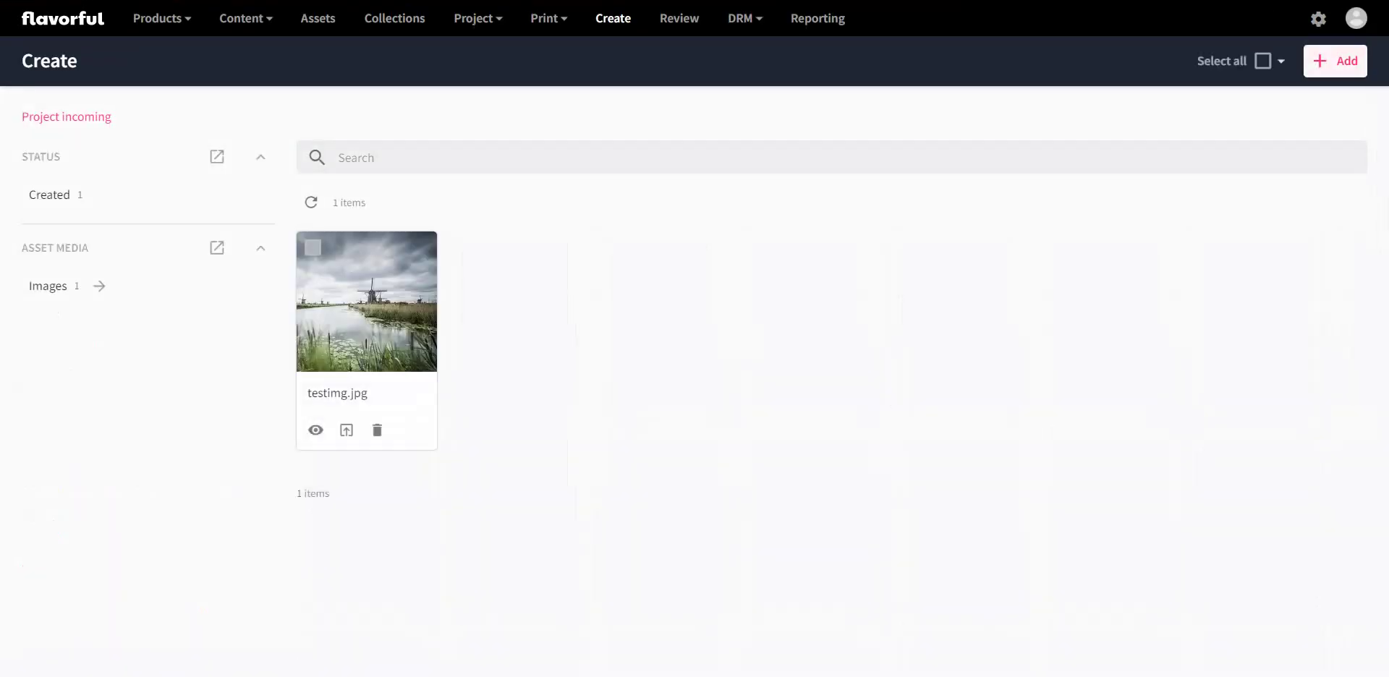
{"action": "left_click", "coordinate": [1335, 61]}
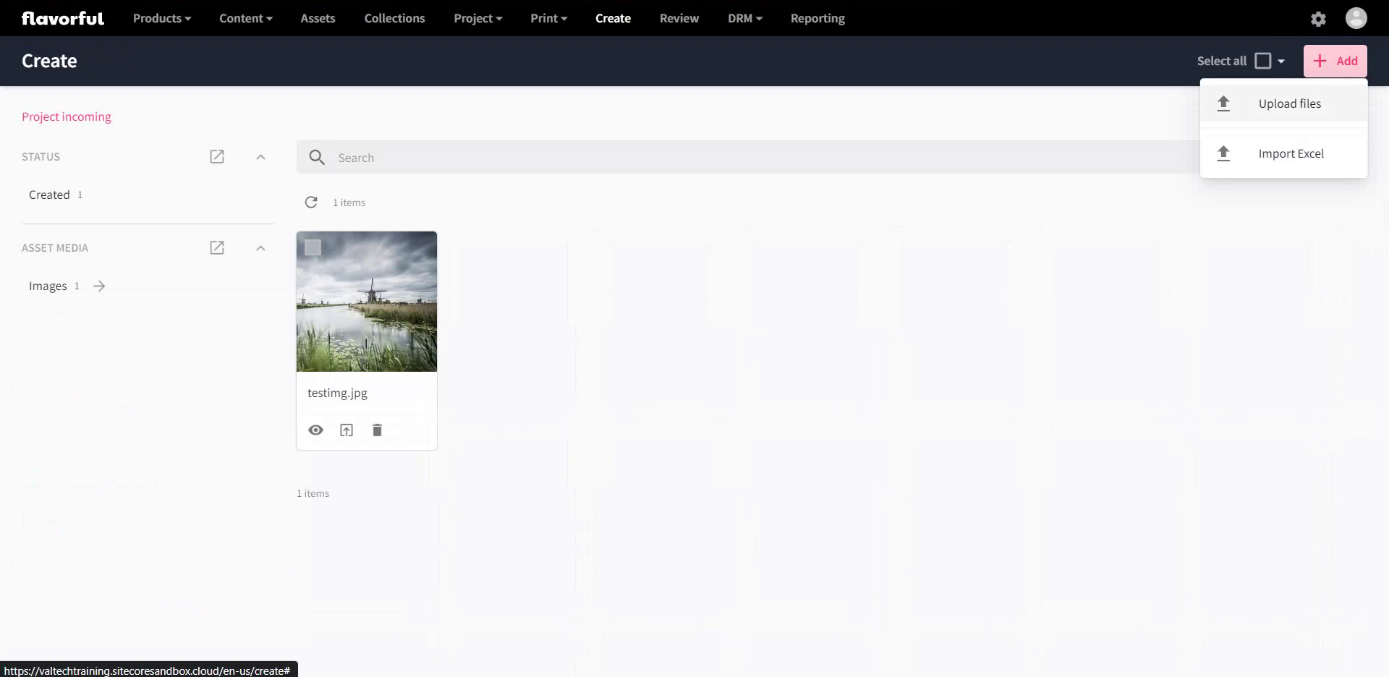
{"action": "left_click", "coordinate": [1280, 104]}
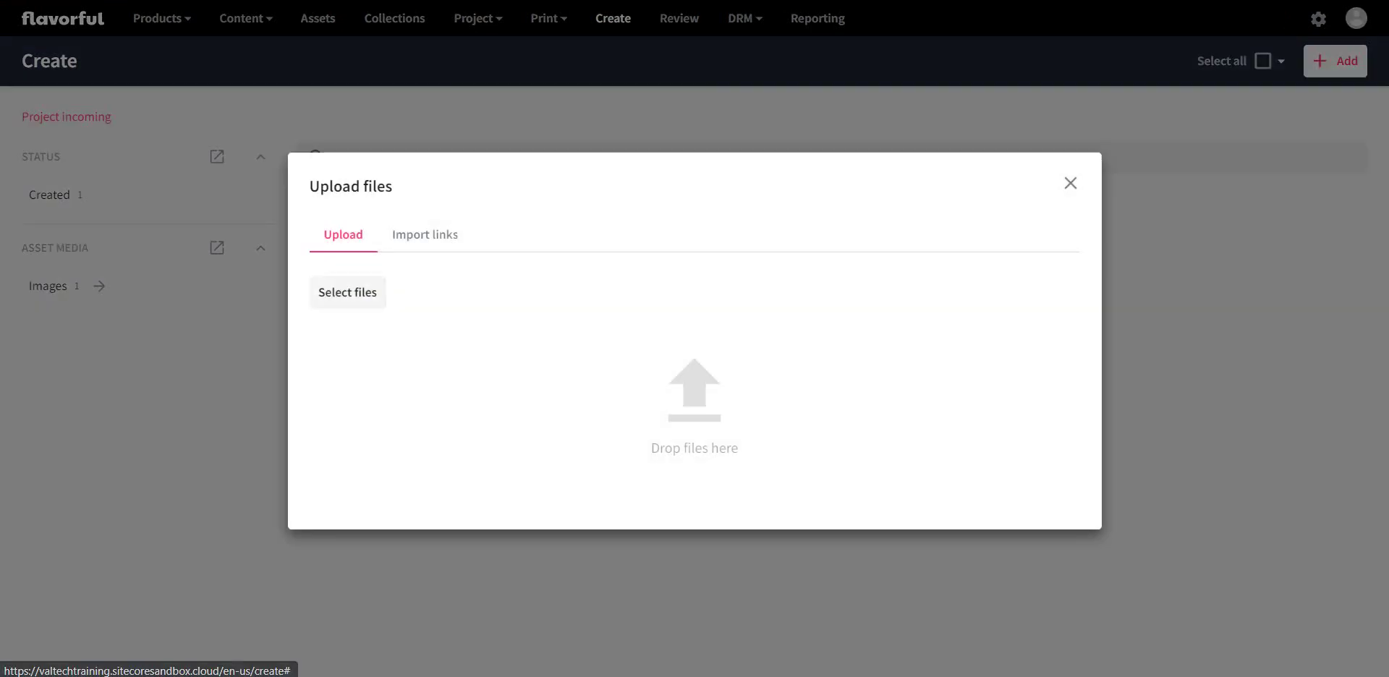
{"action": "left_click", "coordinate": [347, 292]}
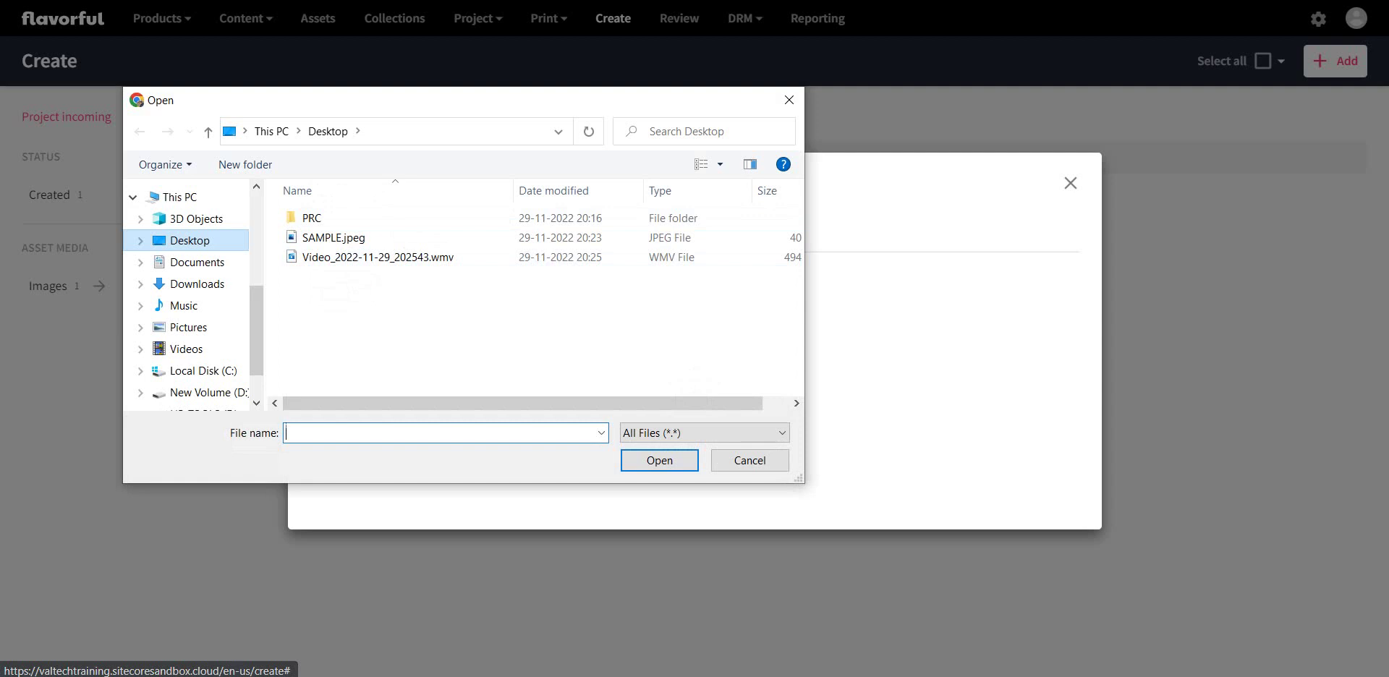
{"action": "left_click", "coordinate": [333, 237]}
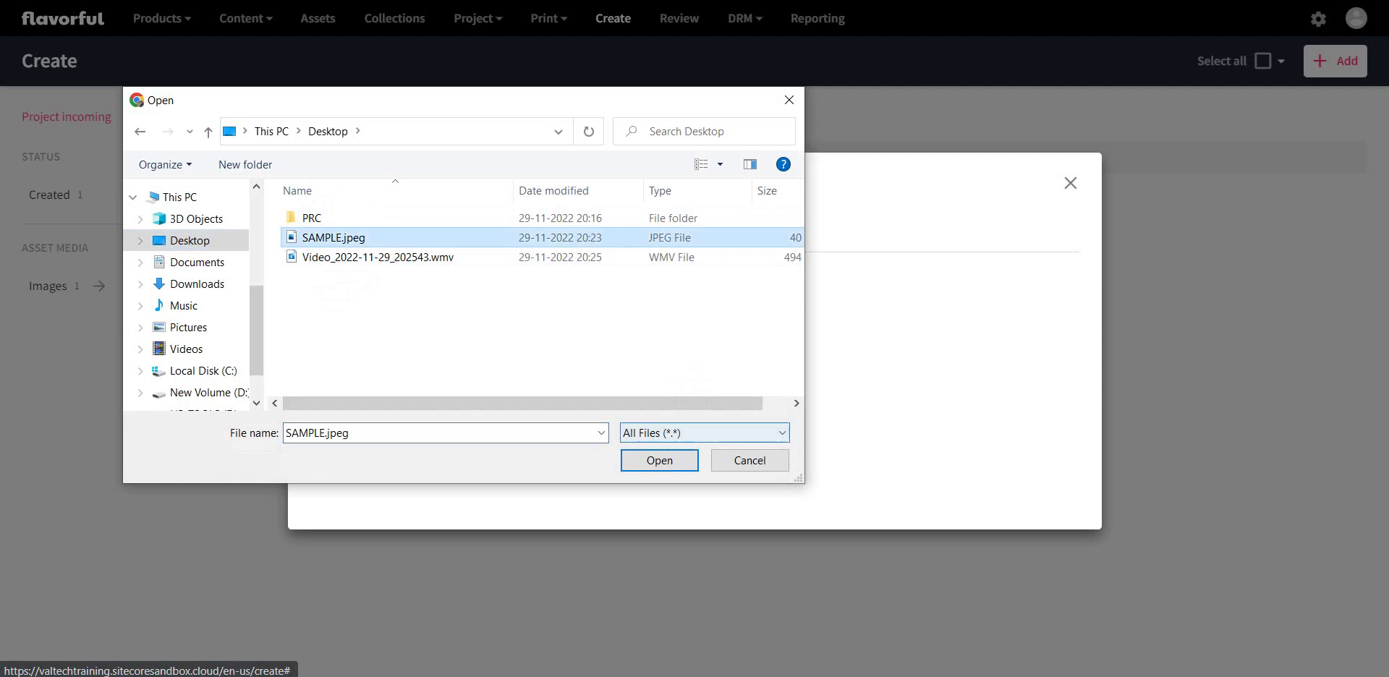
{"action": "left_click", "coordinate": [659, 460]}
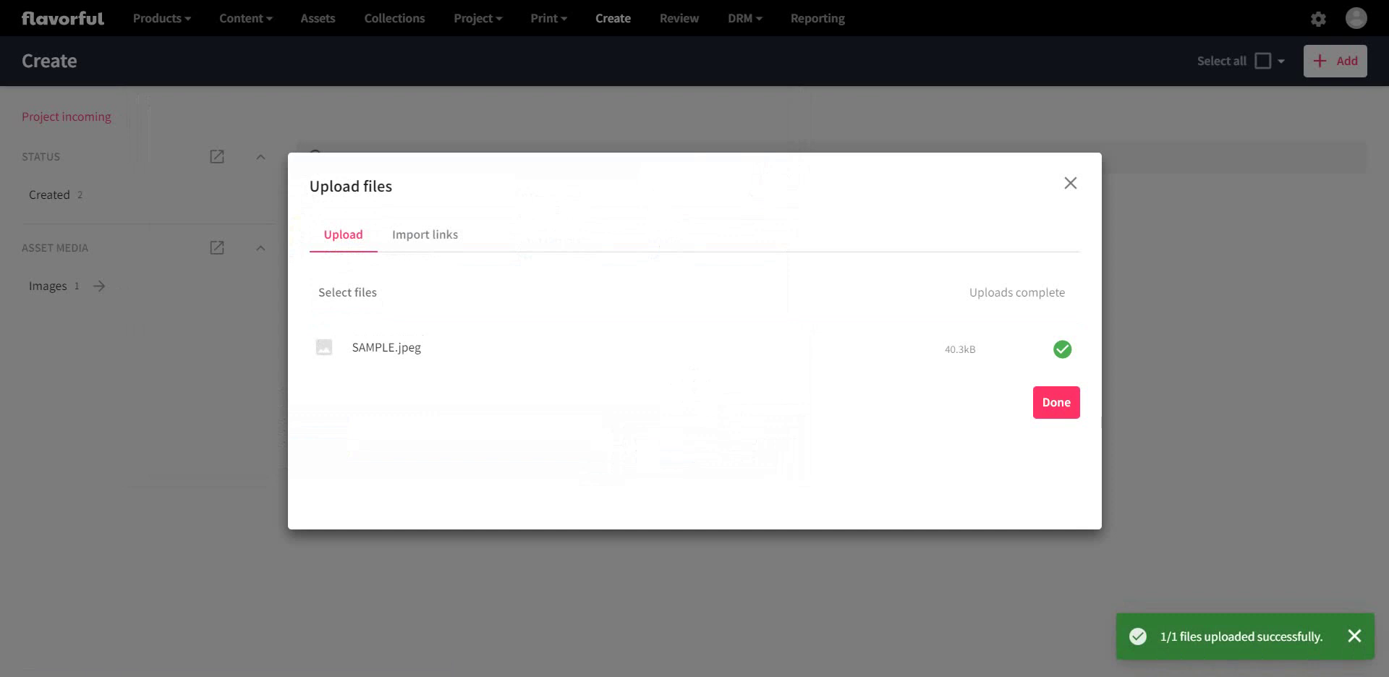
{"action": "left_click", "coordinate": [1056, 402]}
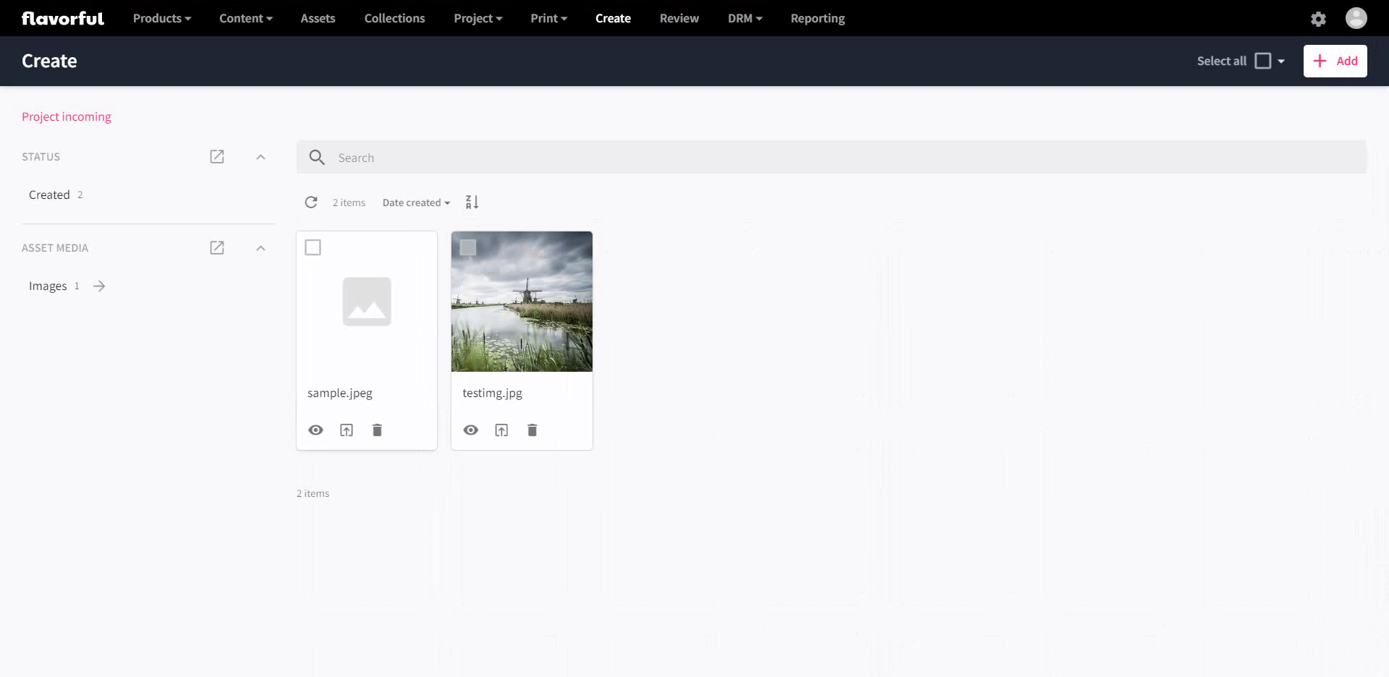
Permanently delete the testimg.jpg asset from the Create page
{"action": "left_click", "coordinate": [531, 429]}
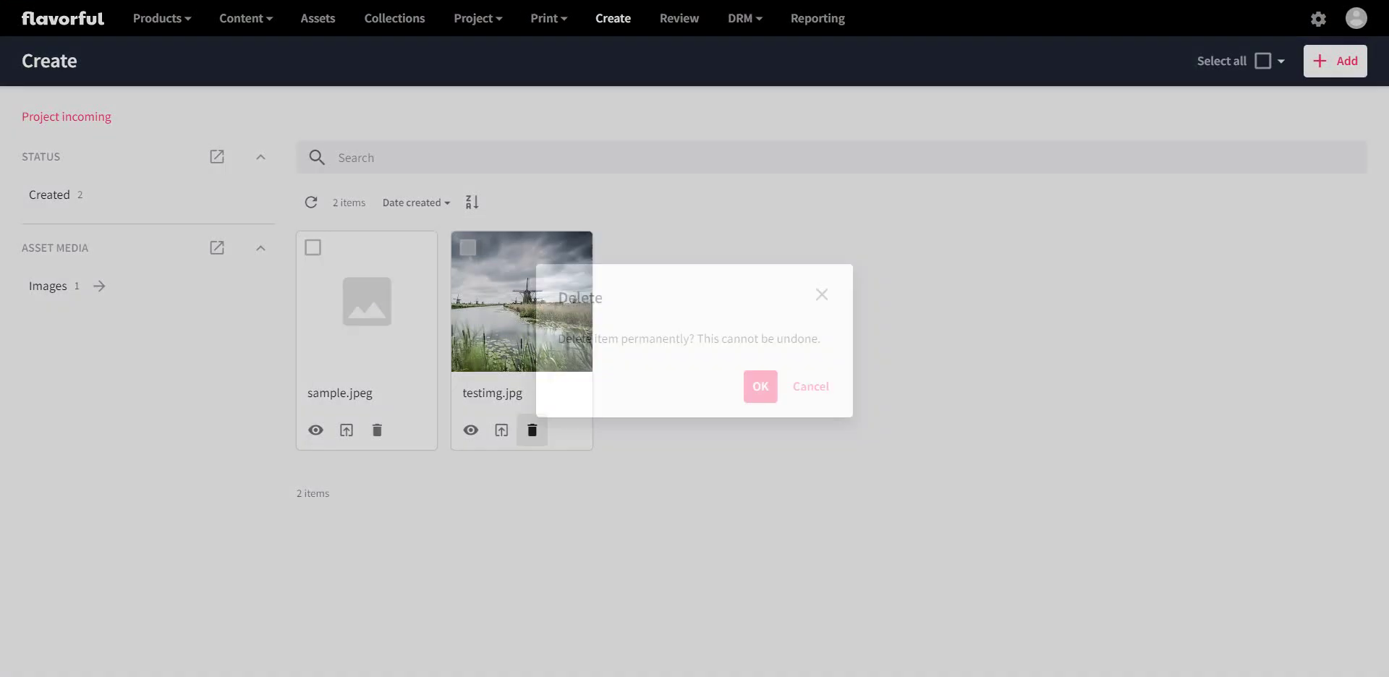
{"action": "left_click", "coordinate": [760, 386]}
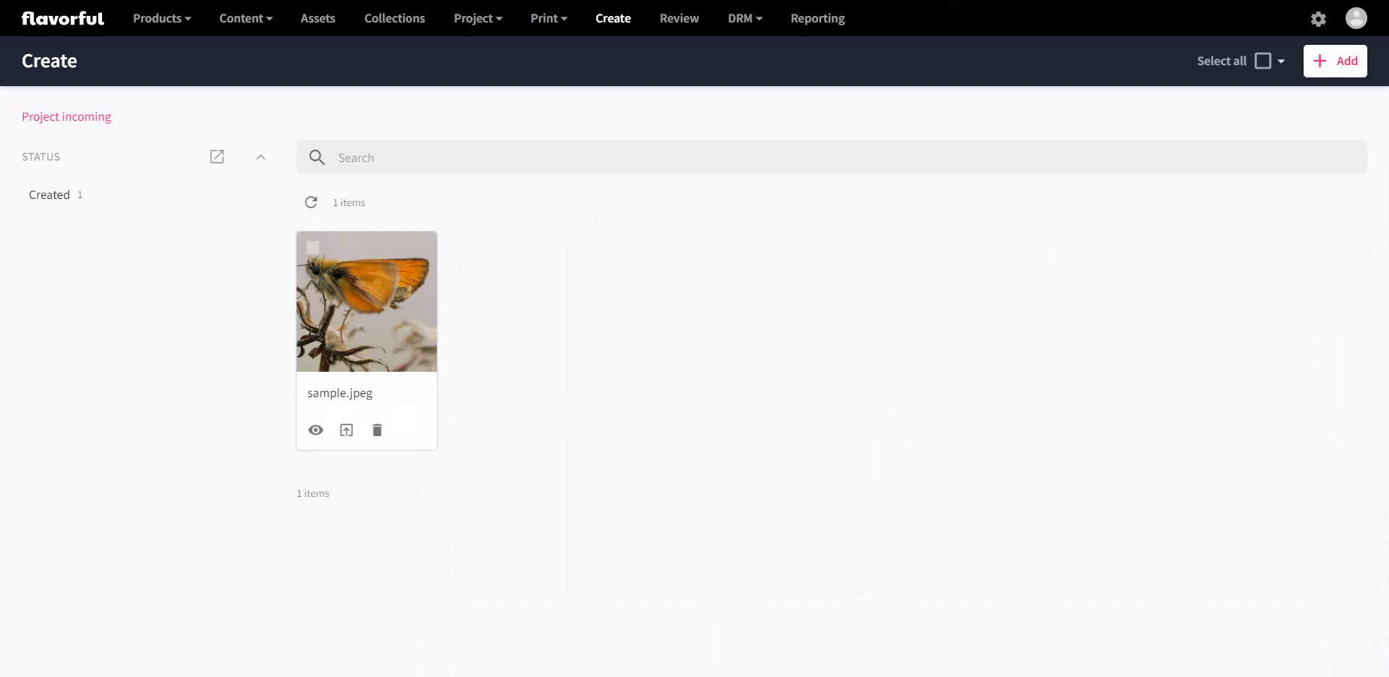
Find Scripts in the management area, open Sample Script and review its logs for the title change
{"action": "left_click", "coordinate": [1317, 18]}
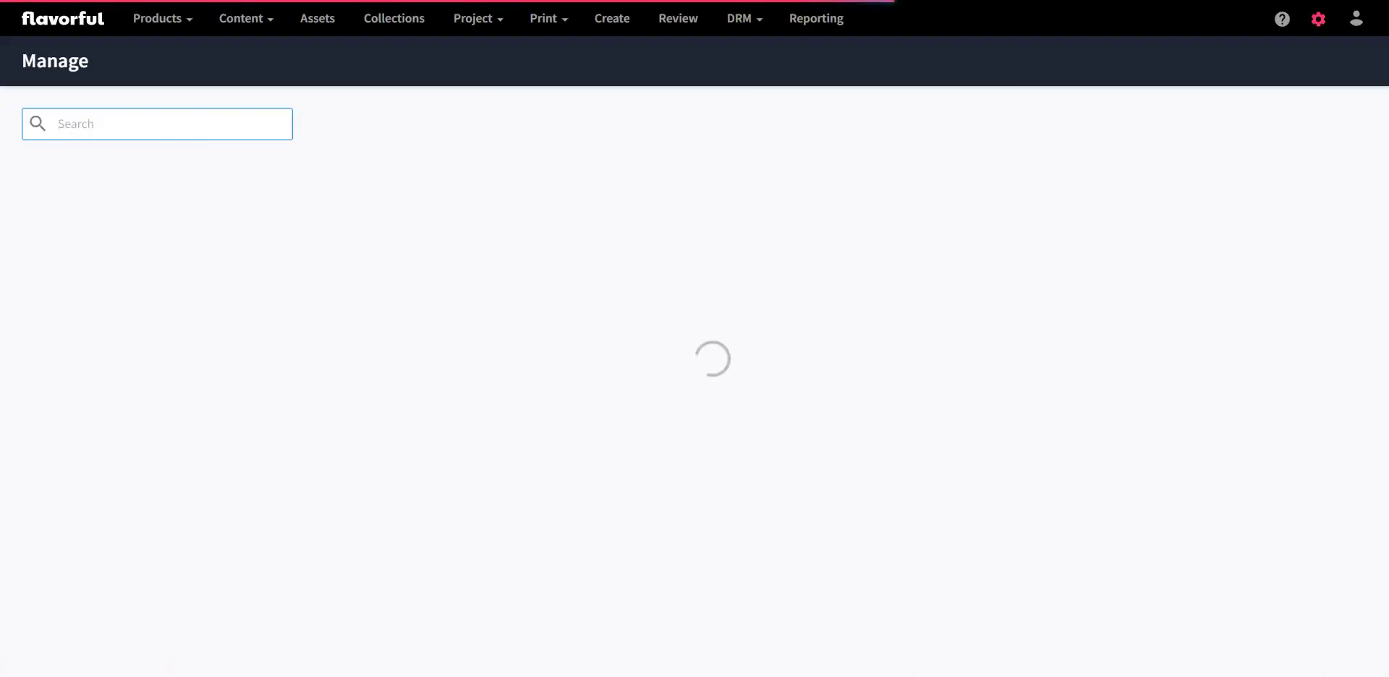
{"action": "key", "text": "ctrl+f"}
{"action": "type", "text": "sc"}
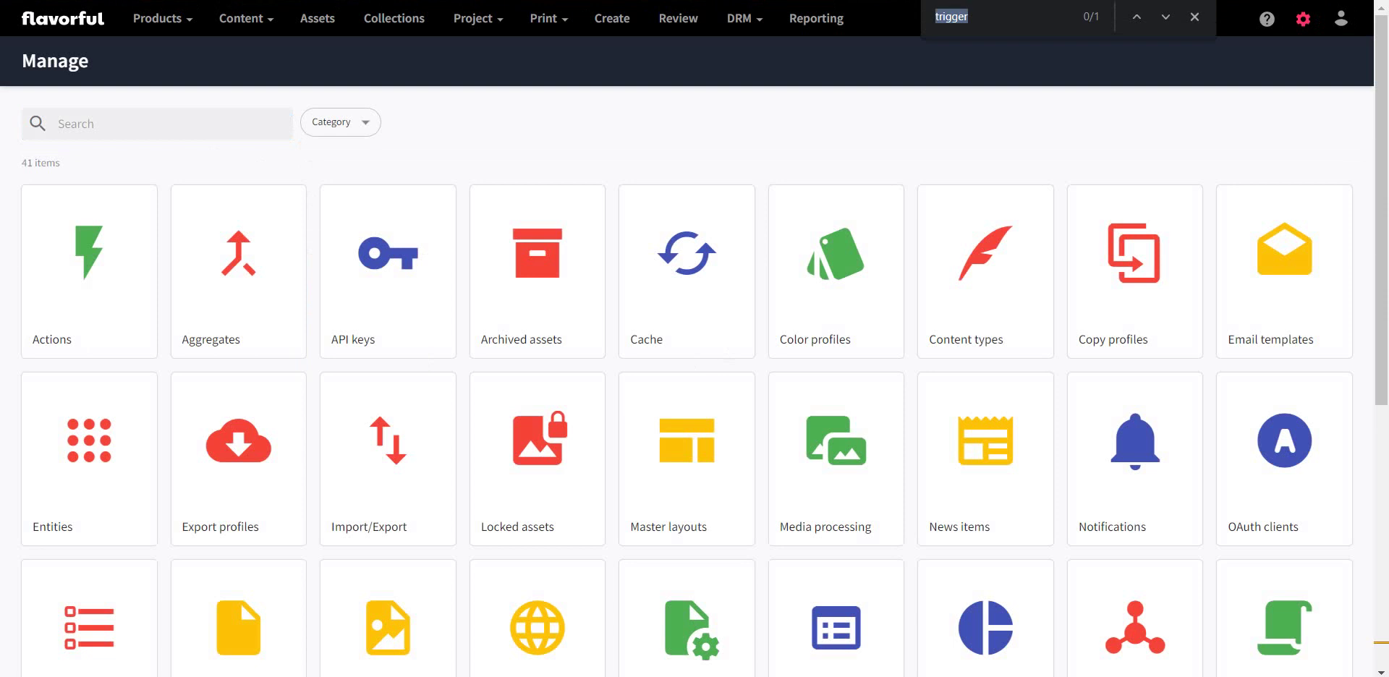
{"action": "type", "text": "ript"}
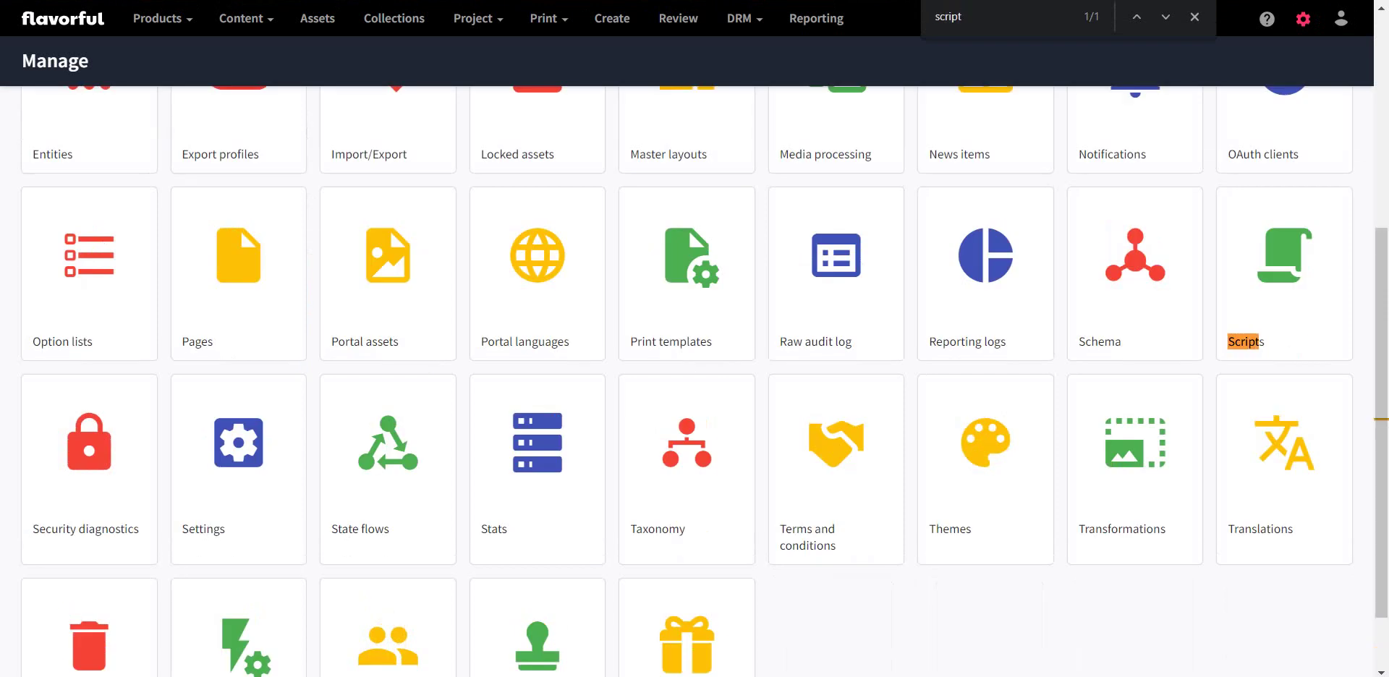
{"action": "key", "text": "ctrl+Return"}
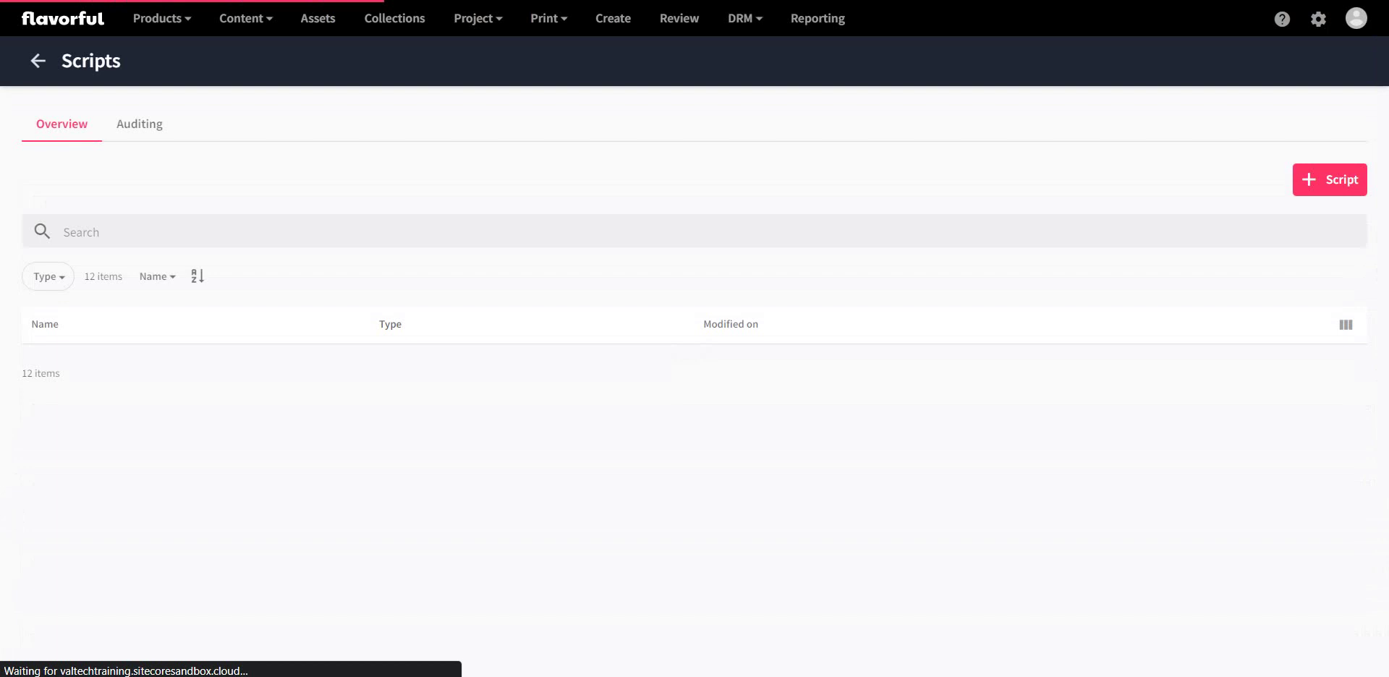
{"action": "scroll", "coordinate": [694, 376], "scroll_direction": "down", "scroll_amount": 3}
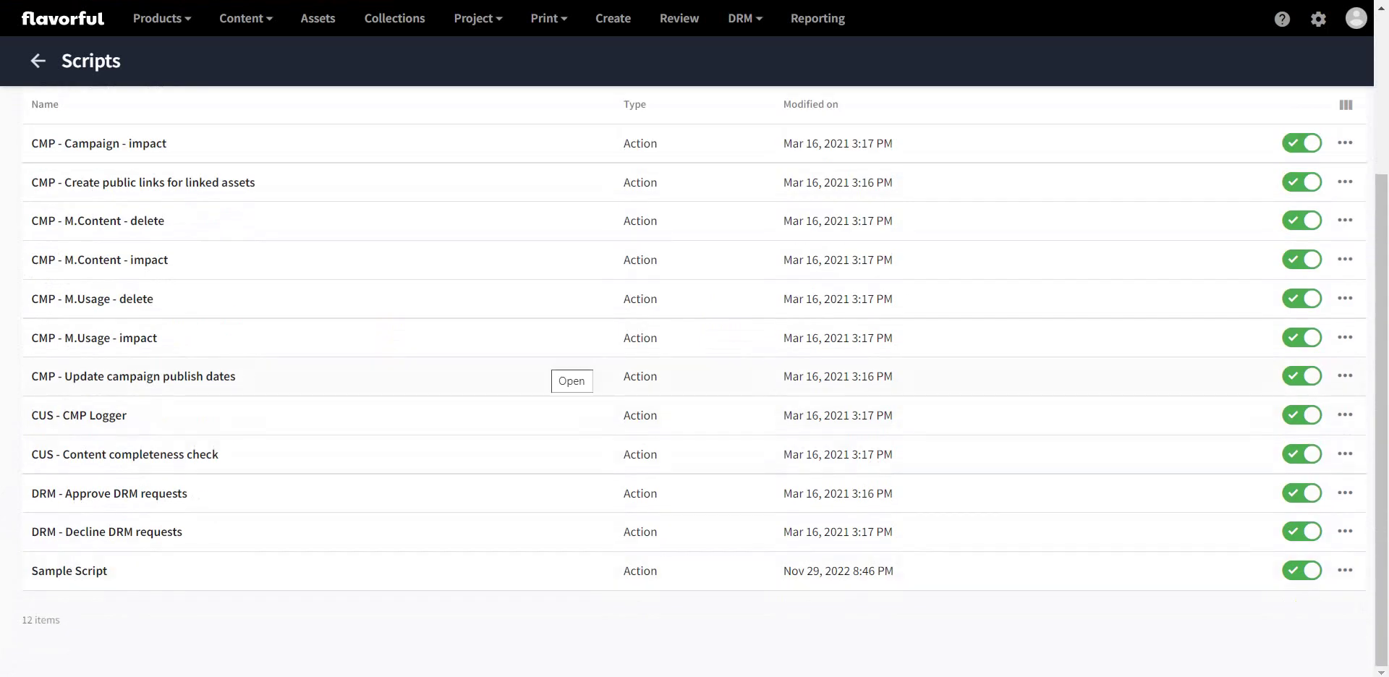
{"action": "left_click", "coordinate": [572, 571]}
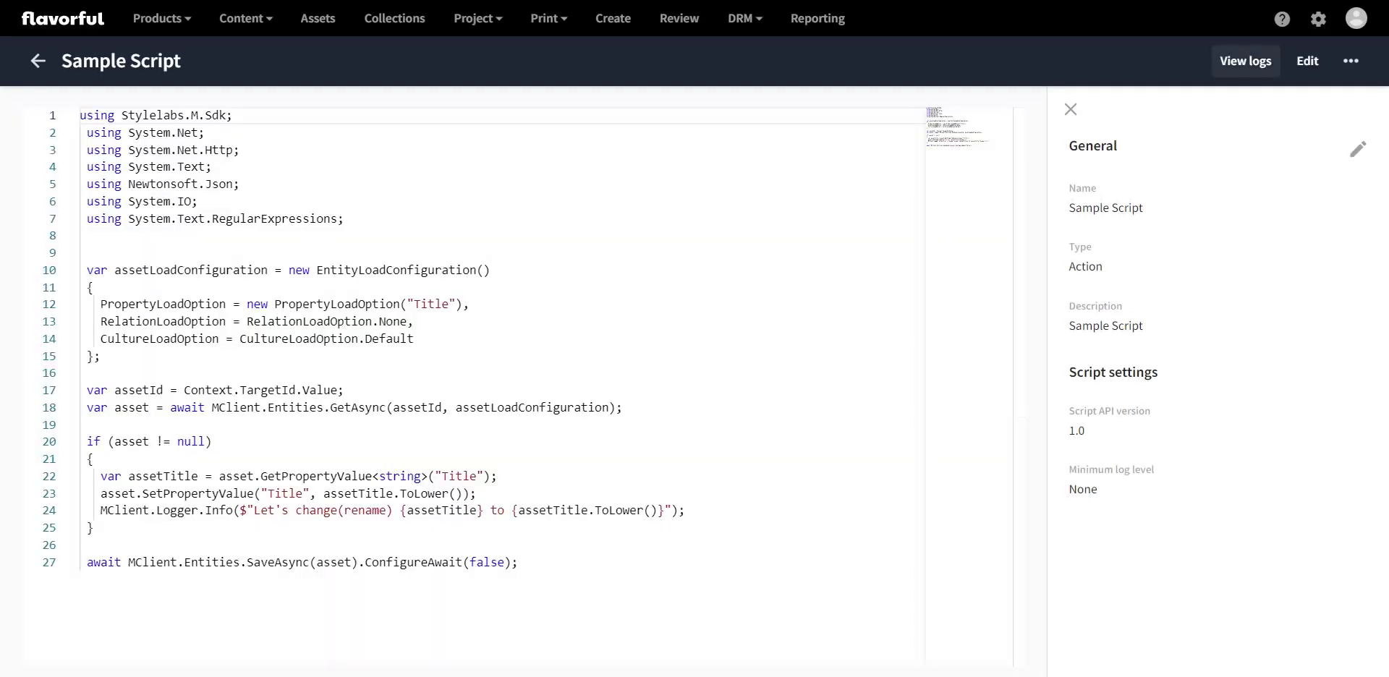
{"action": "left_click", "coordinate": [1244, 61]}
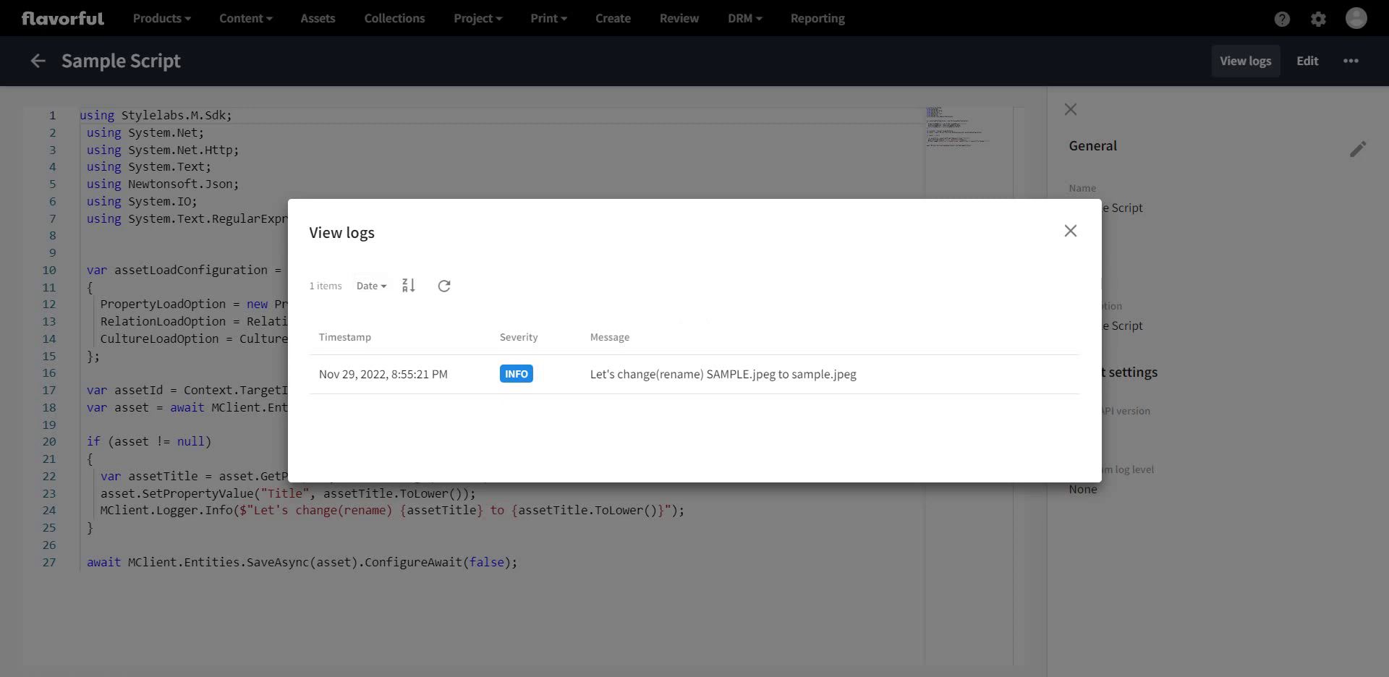
{"action": "left_click", "coordinate": [1070, 231]}
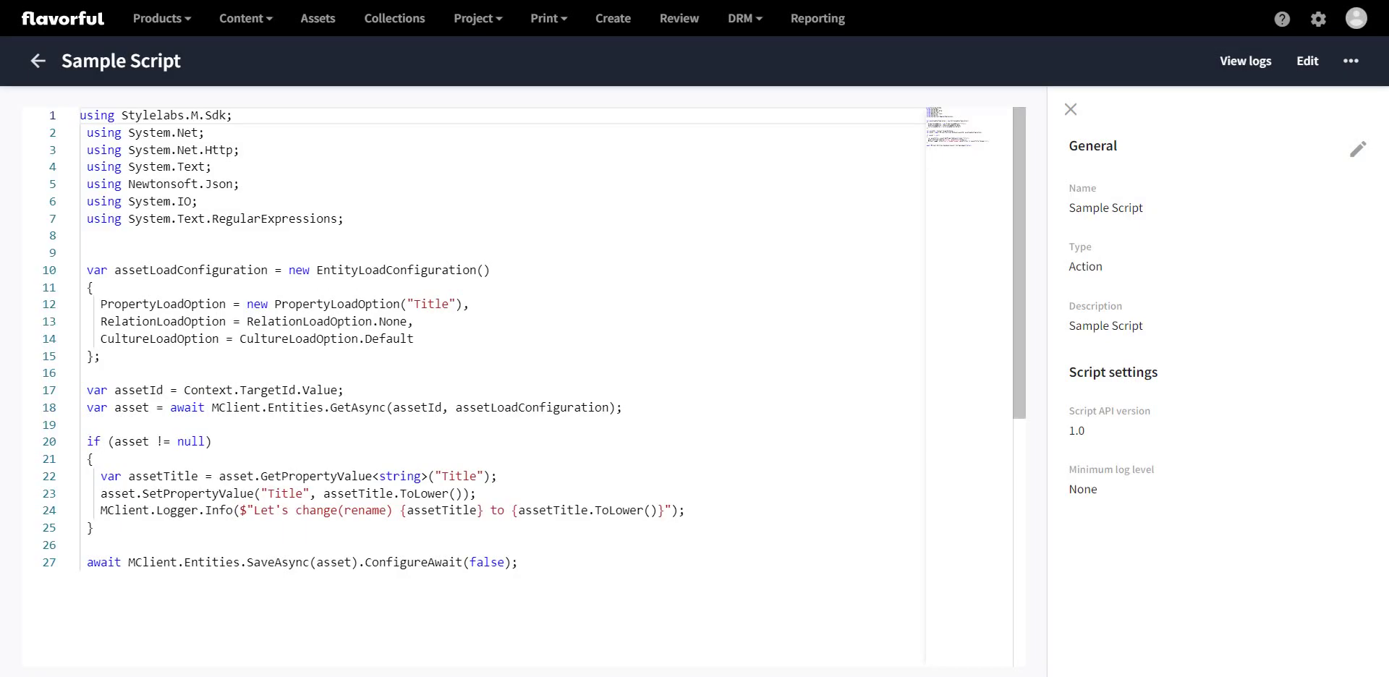